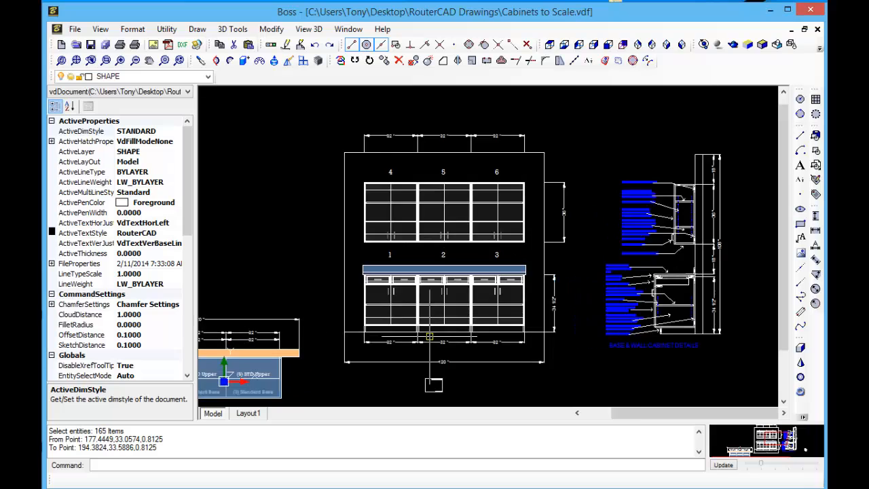
# Examine the cabinet elevations with their dimensions and the base and wall cabinet section details
pyautogui.scroll(5, 430, 337)
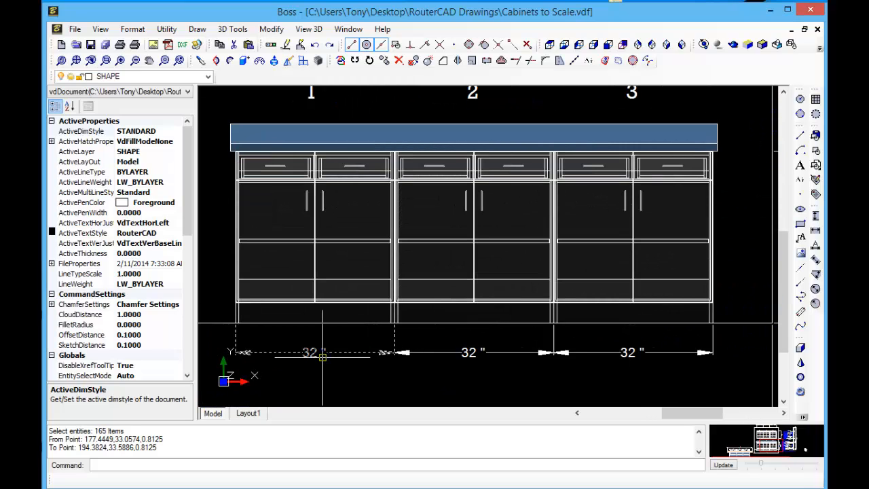
pyautogui.scroll(-3, 322, 356)
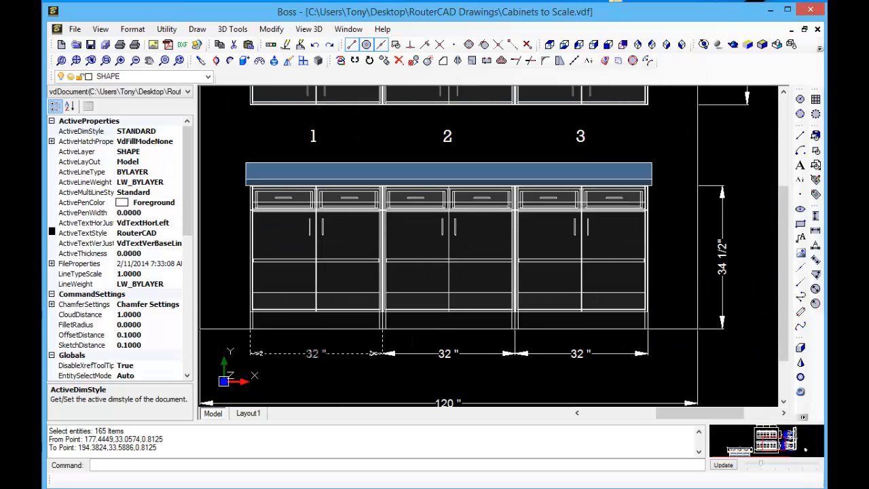
pyautogui.scroll(-3, 618, 329)
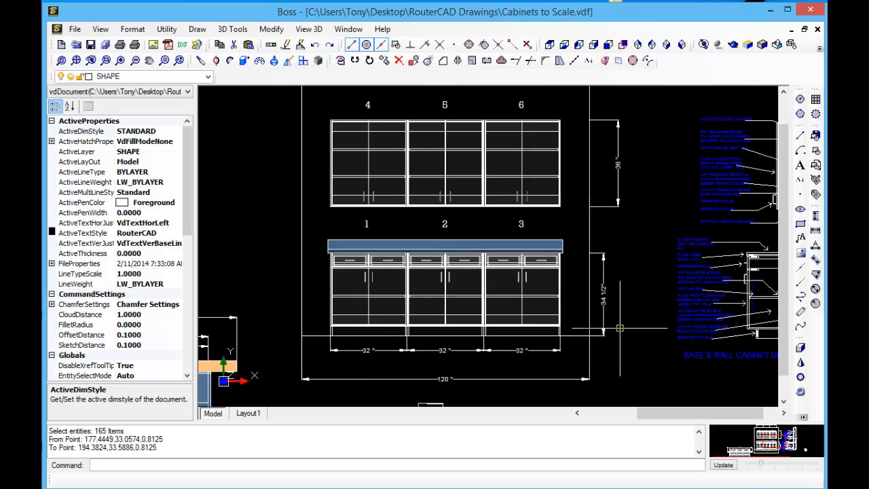
pyautogui.scroll(4, 706, 306)
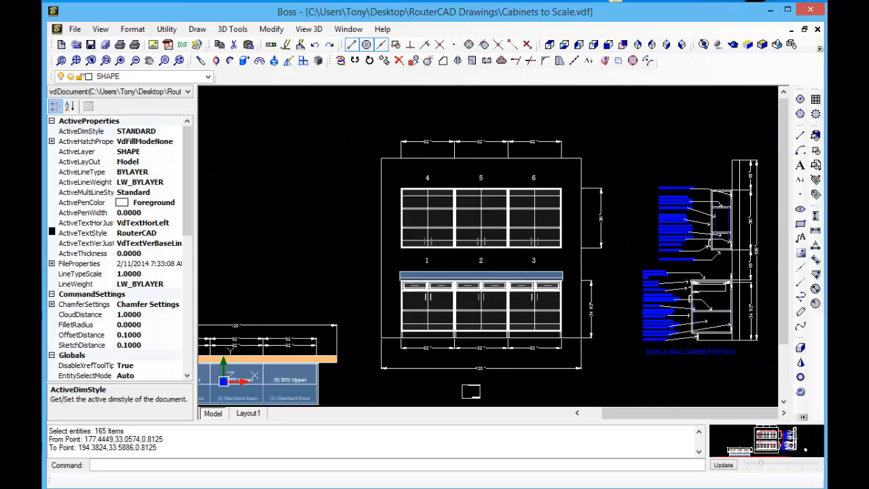
pyautogui.moveTo(708, 293); pyautogui.dragTo(644, 255, button='middle')
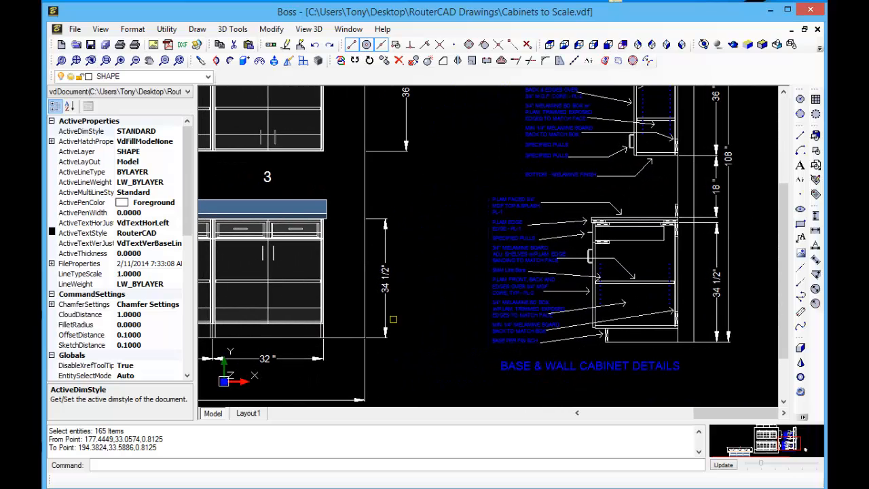
pyautogui.moveTo(398, 320); pyautogui.dragTo(557, 296, button='middle')
pyautogui.scroll(2, 540, 300)
pyautogui.scroll(-4, 536, 299)
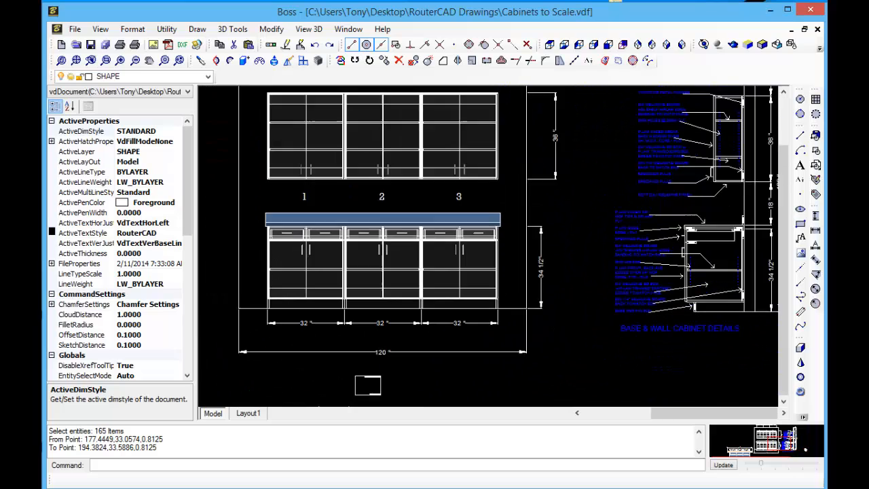
pyautogui.scroll(-1, 537, 300)
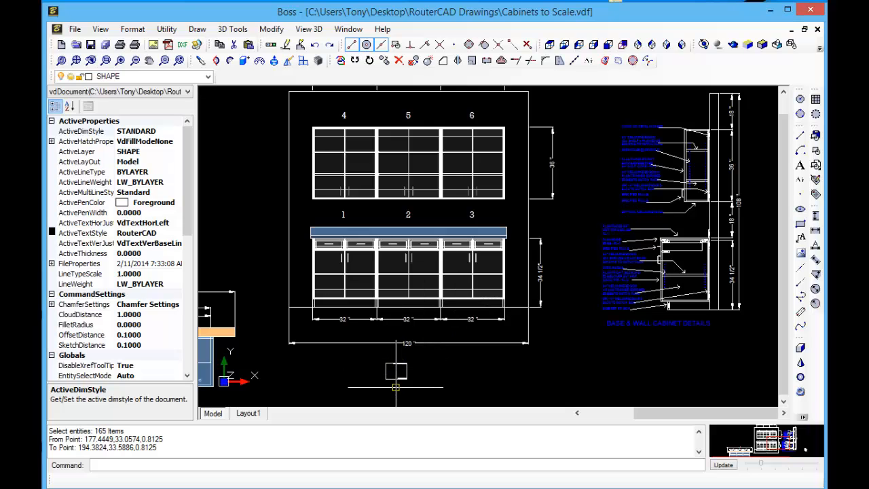
# Examine the small drawing sheet below the elevations, including its revision block and title block fields
pyautogui.scroll(10, 396, 386)
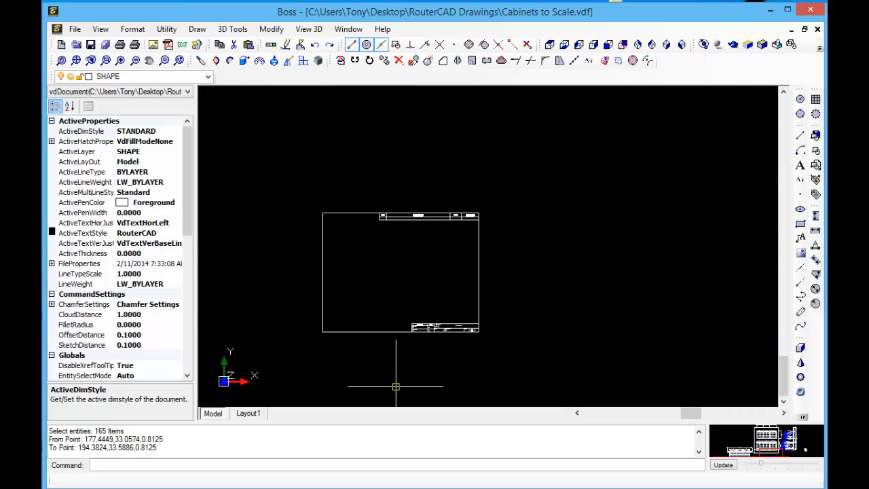
pyautogui.scroll(4, 396, 386)
pyautogui.moveTo(421, 238); pyautogui.dragTo(485, 256, button='middle')
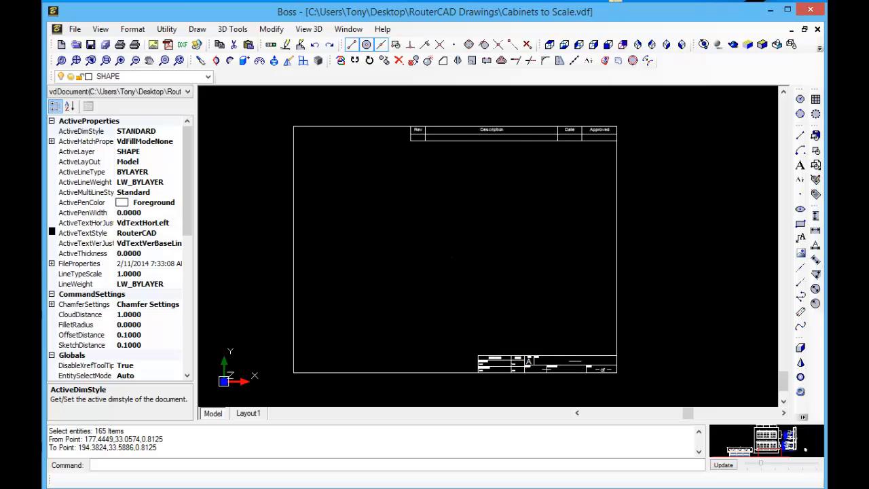
pyautogui.scroll(1, 483, 258)
pyautogui.scroll(2, 490, 386)
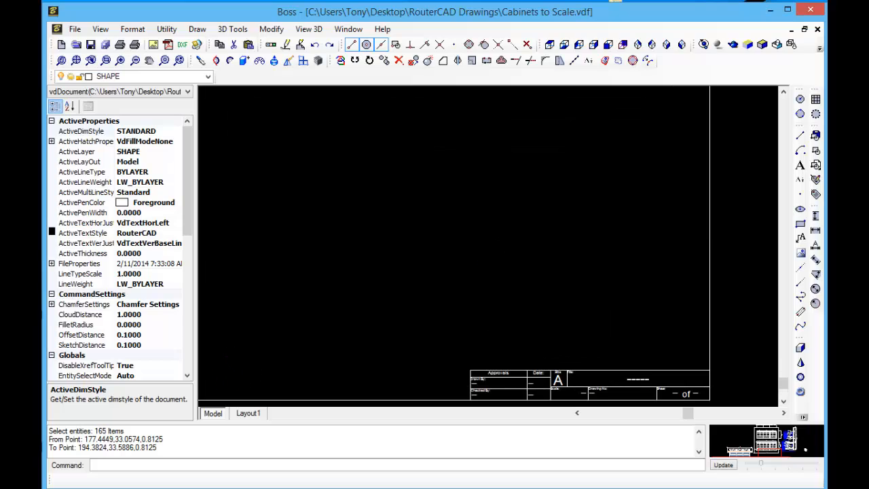
pyautogui.scroll(1, 494, 387)
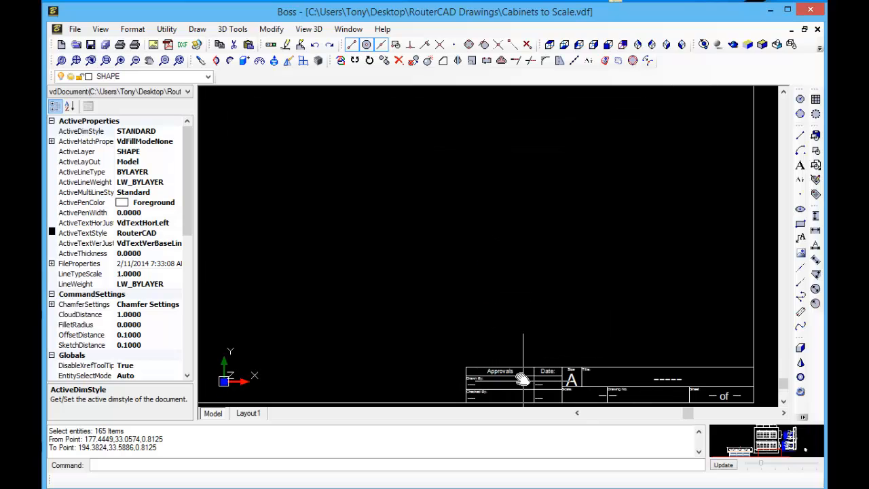
pyautogui.moveTo(521, 378); pyautogui.dragTo(524, 347, button='middle')
pyautogui.scroll(-4, 524, 347)
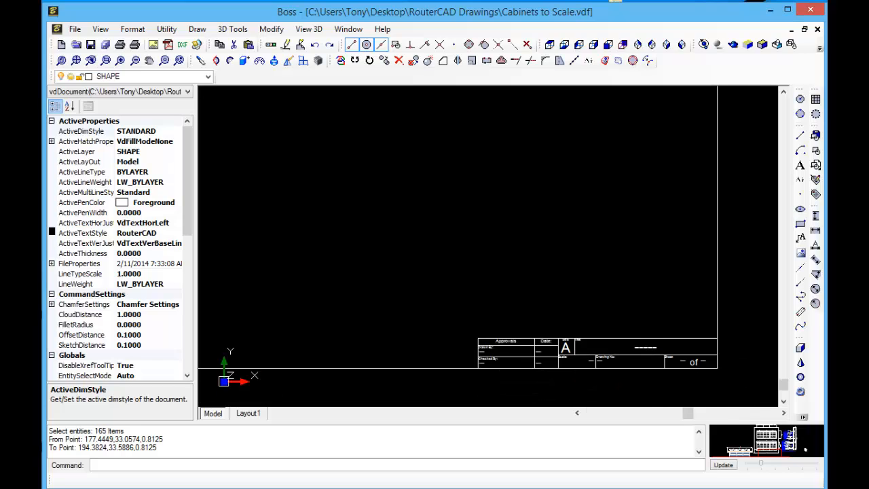
pyautogui.moveTo(495, 245); pyautogui.dragTo(496, 273, button='middle')
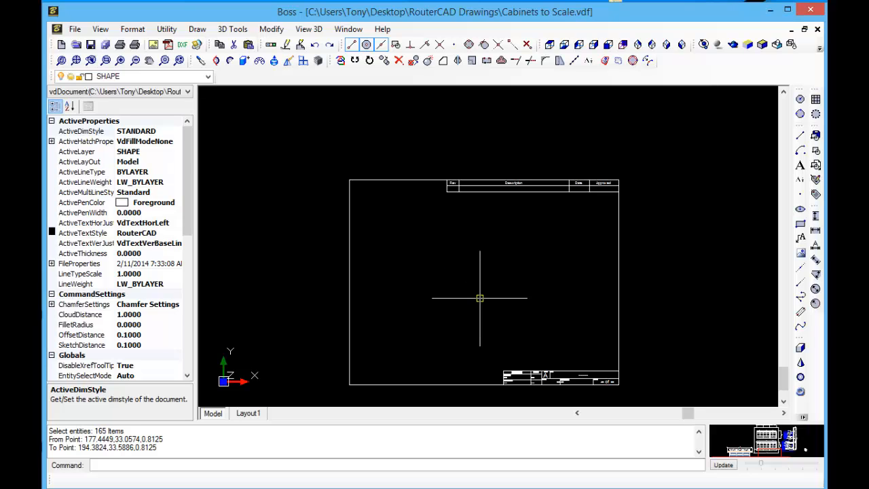
# Copy the small title block sheet from below the elevations to empty space straight above them, at about X 183, Y 300.5
pyautogui.scroll(-6, 479, 298)
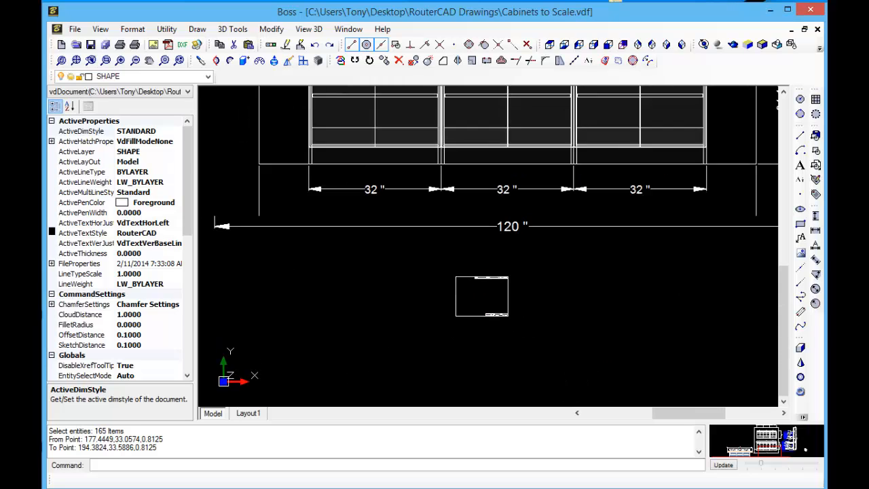
pyautogui.scroll(-4, 479, 298)
pyautogui.moveTo(514, 277); pyautogui.dragTo(488, 315, button='middle')
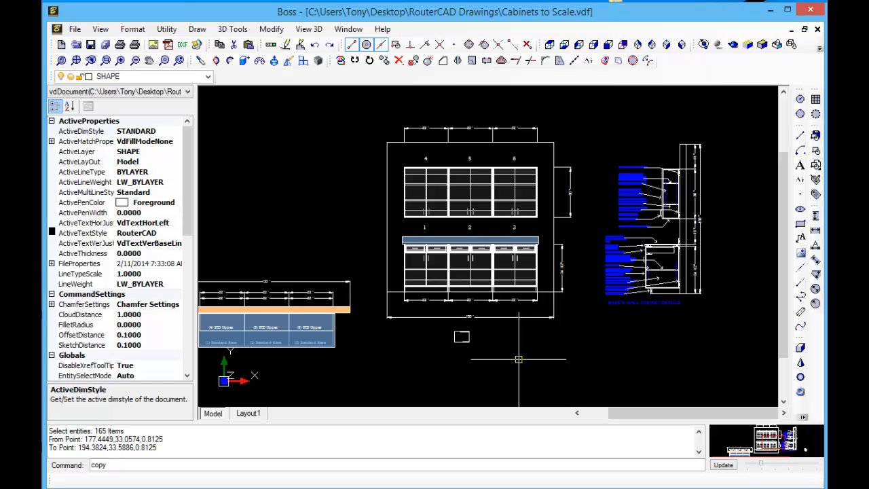
pyautogui.press('Return')
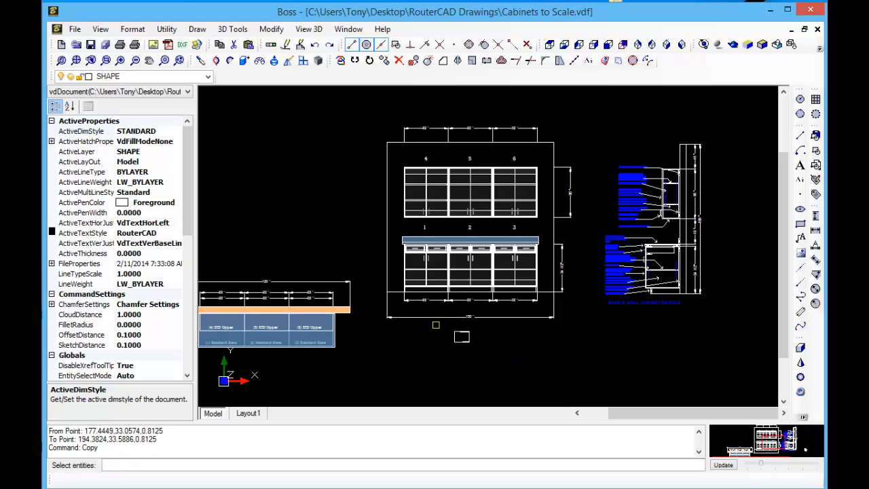
pyautogui.click(434, 324)
pyautogui.click(493, 356)
pyautogui.rightClick(493, 359)
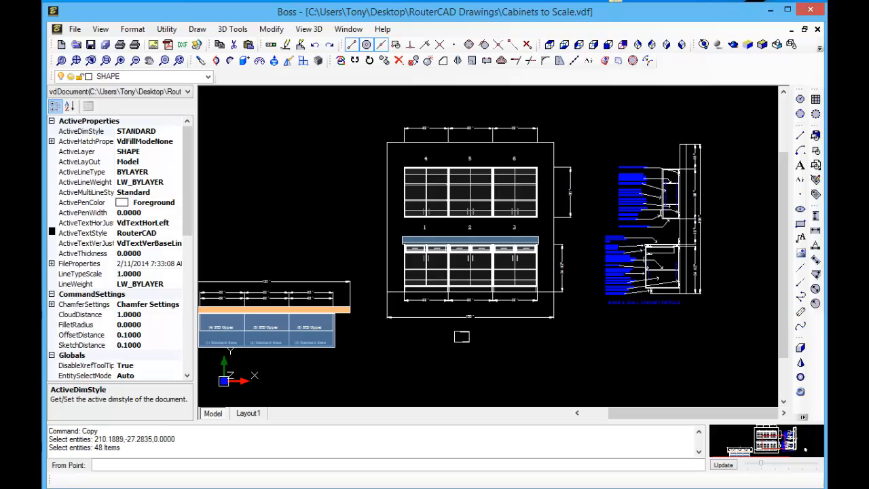
pyautogui.click(461, 338)
pyautogui.scroll(2, 462, 339)
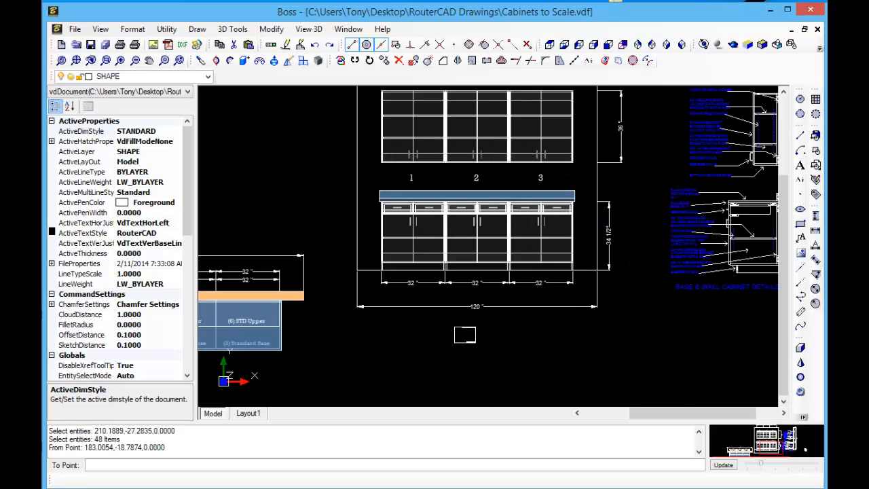
pyautogui.scroll(-3, 462, 335)
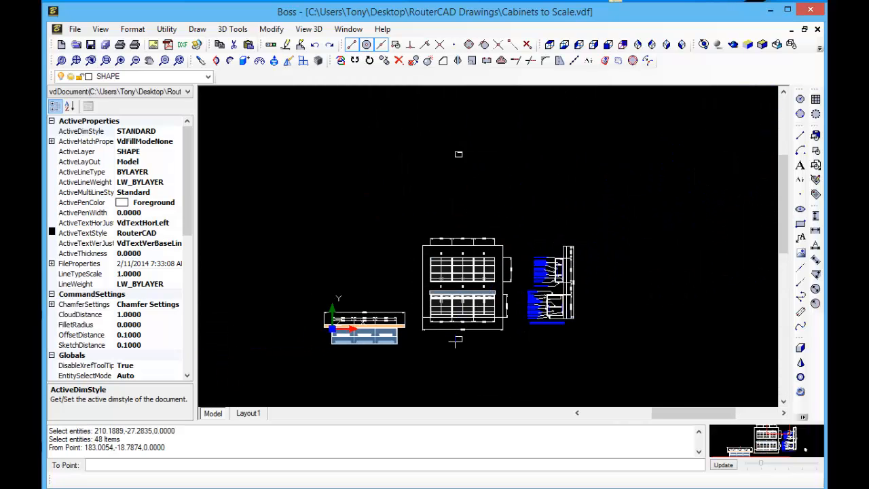
pyautogui.click(457, 129)
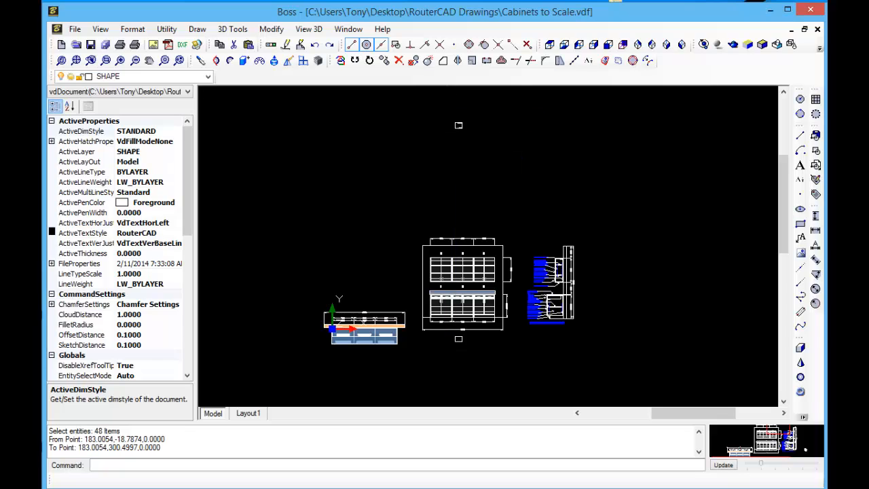
# Scale the copied title block sheet by a factor of 24, using its lower-left corner as the base point
pyautogui.scroll(-3, 456, 135)
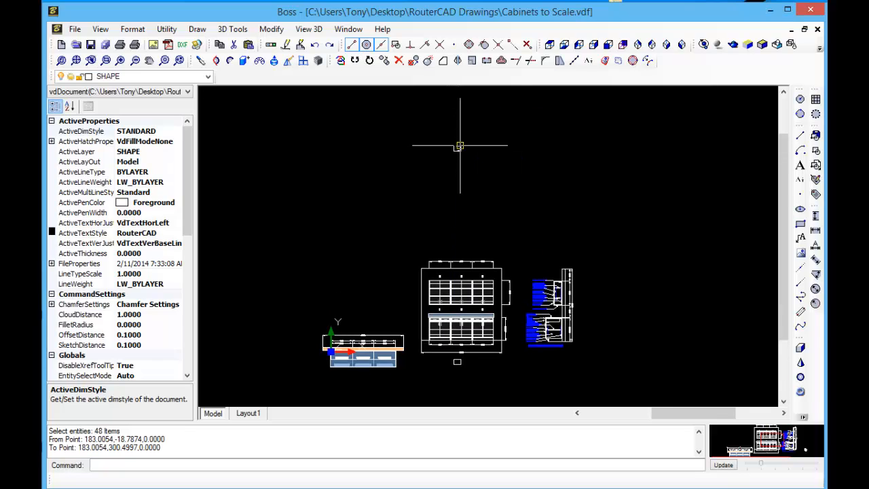
pyautogui.scroll(5, 459, 145)
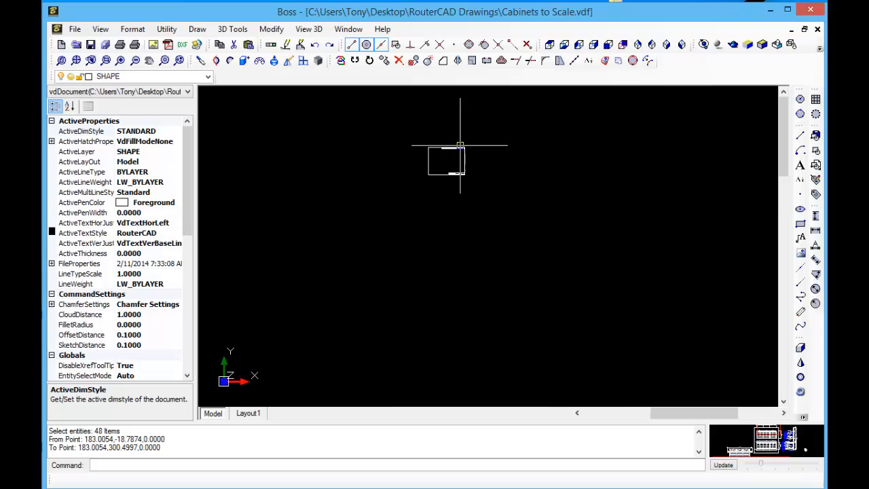
pyautogui.scroll(3, 459, 170)
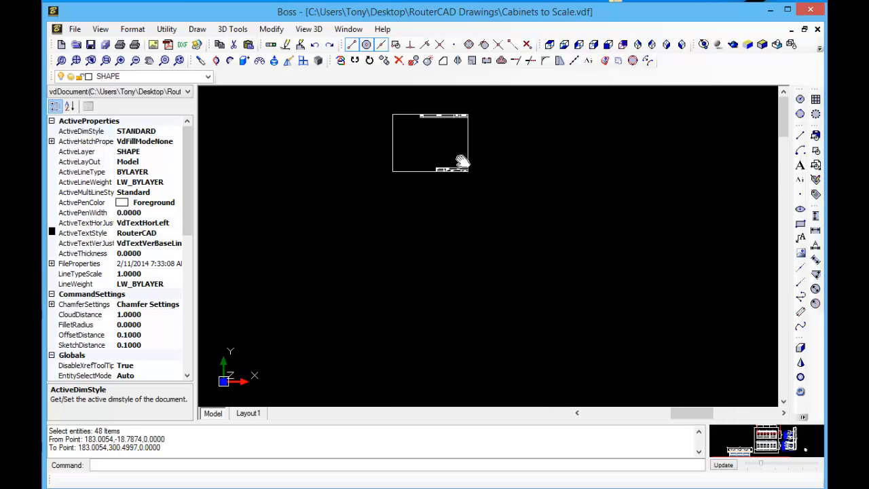
pyautogui.moveTo(459, 173); pyautogui.dragTo(471, 270, button='middle')
pyautogui.scroll(4, 477, 258)
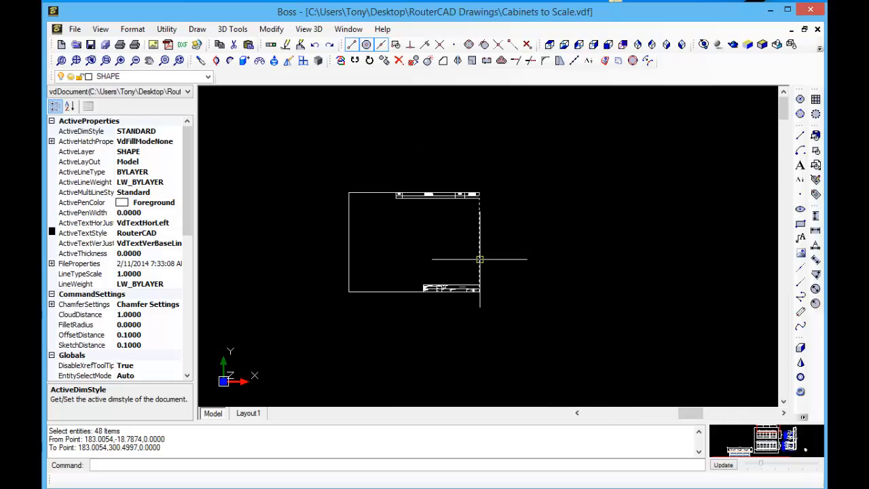
pyautogui.scroll(1, 480, 258)
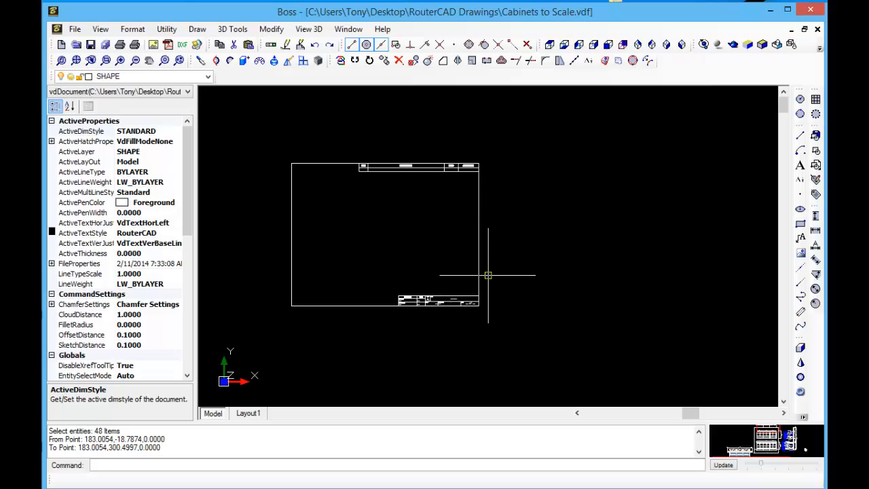
pyautogui.moveTo(491, 274); pyautogui.dragTo(607, 276, button='middle')
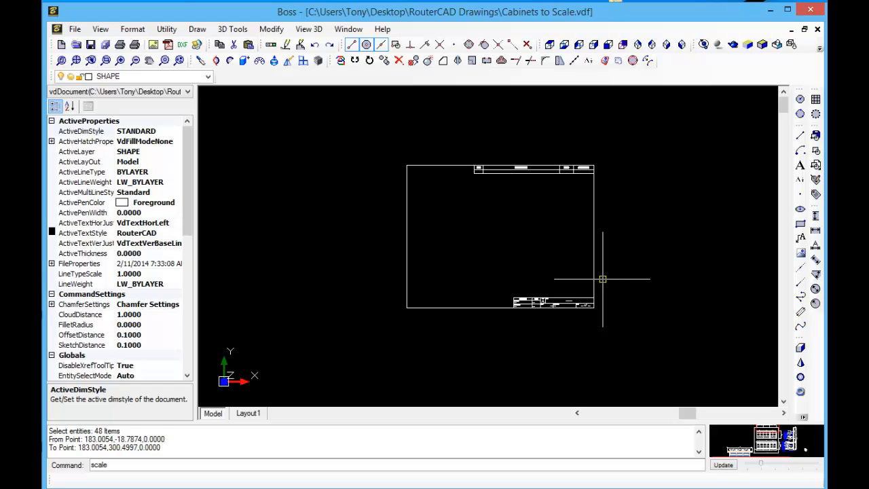
pyautogui.press('Return')
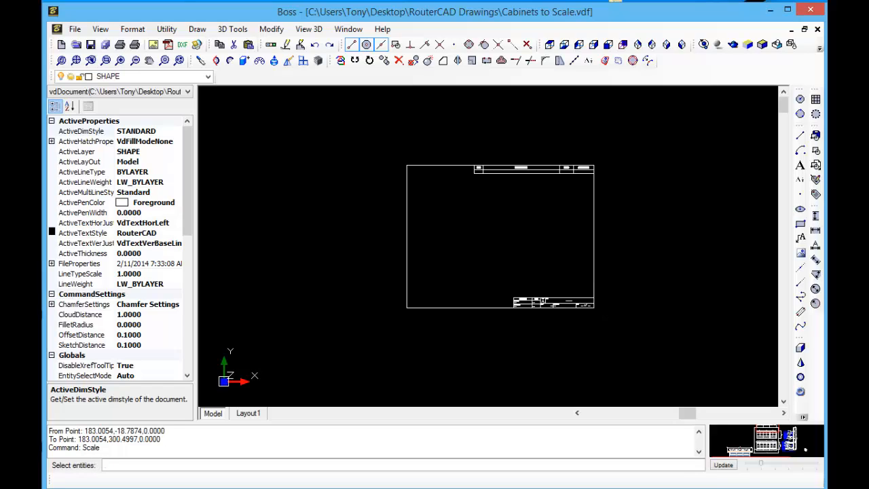
pyautogui.moveTo(386, 148)
pyautogui.mouseDown()
pyautogui.moveTo(479, 190)
pyautogui.moveTo(620, 318)
pyautogui.moveTo(641, 355)
pyautogui.mouseUp()
pyautogui.press('Return')
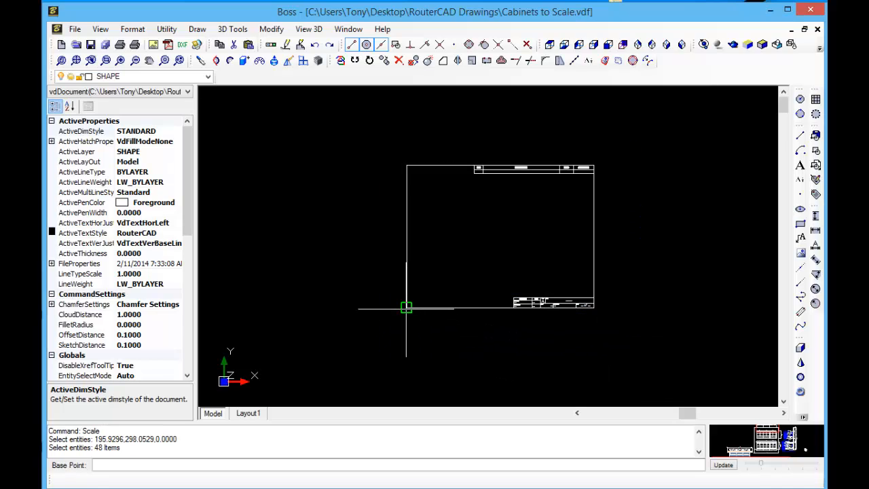
pyautogui.click(406, 308)
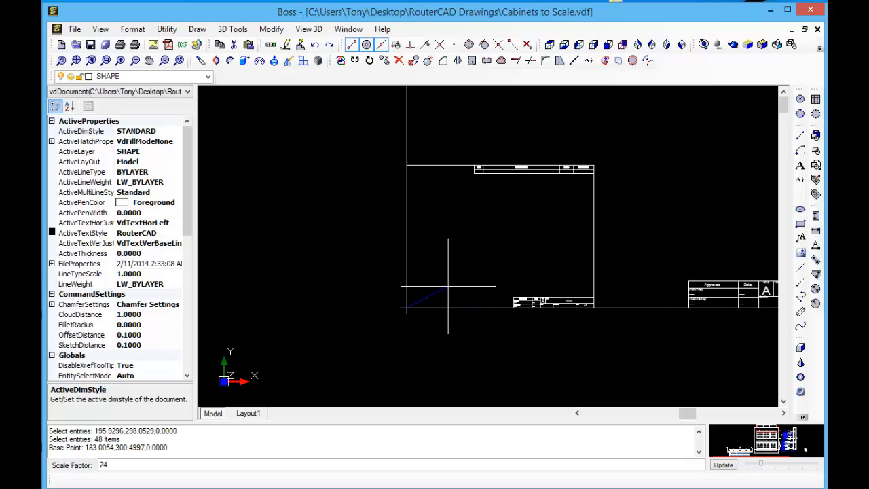
pyautogui.press('Return')
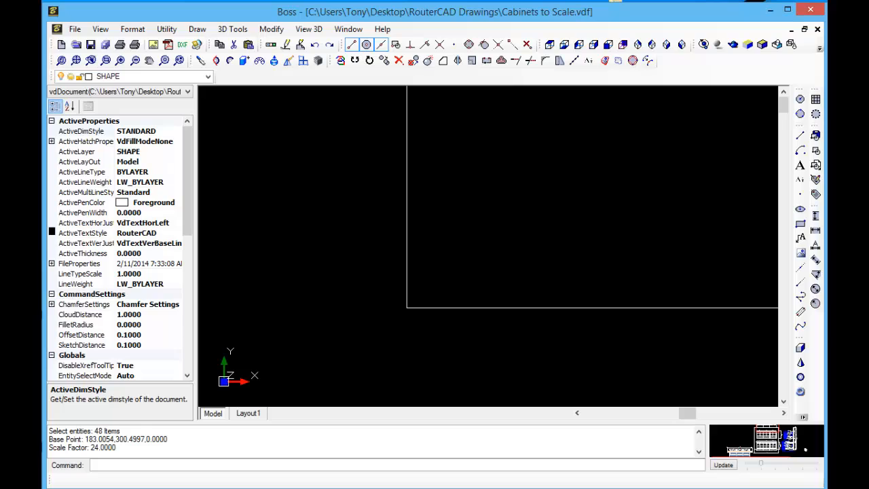
# Copy the original cabinet elevations, together with their dimensions and the small sheet below them, onto the left half of the enlarged title block sheet
pyautogui.scroll(2, 409, 271)
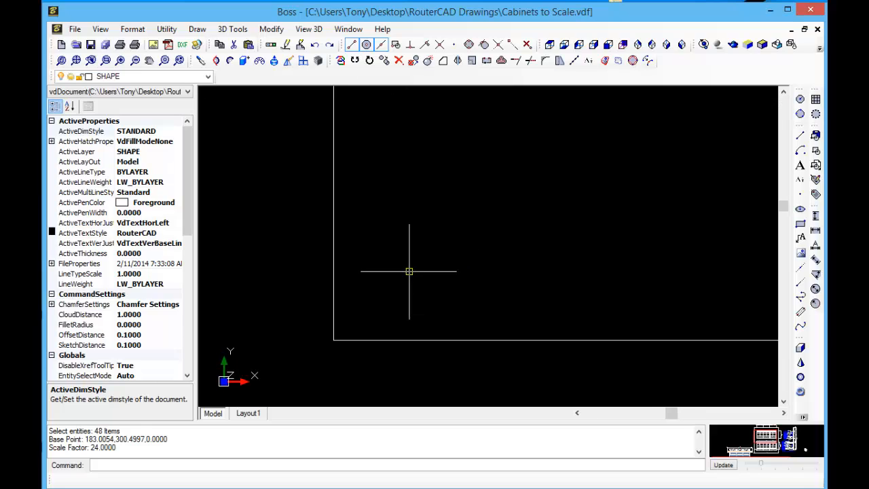
pyautogui.scroll(-5, 409, 271)
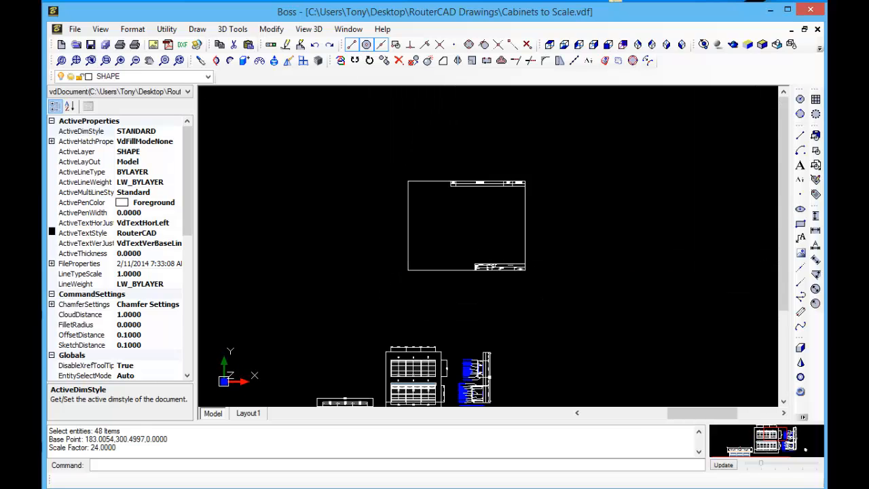
pyautogui.scroll(-2, 412, 264)
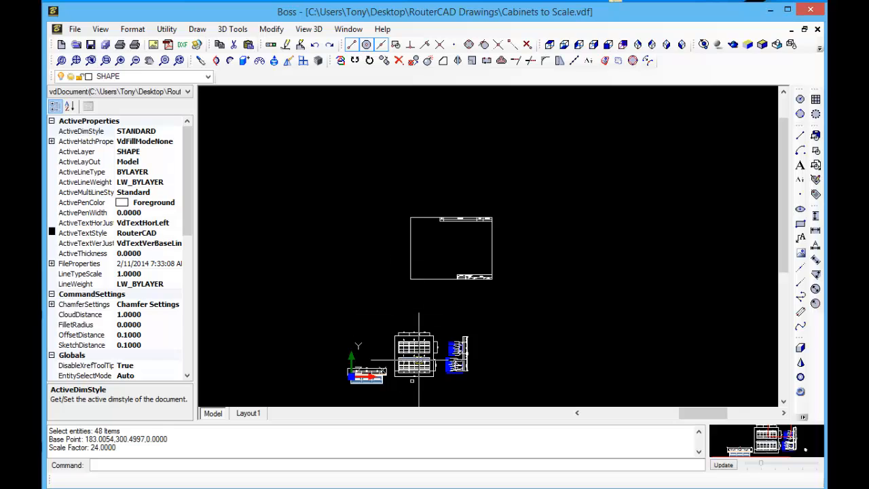
pyautogui.moveTo(416, 344); pyautogui.dragTo(415, 337, button='middle')
pyautogui.scroll(-1, 415, 337)
pyautogui.scroll(3, 416, 337)
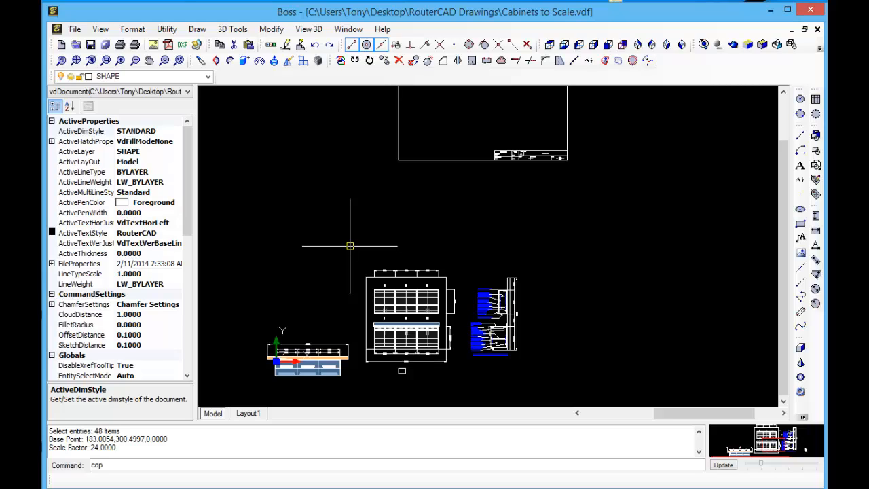
pyautogui.press('Return')
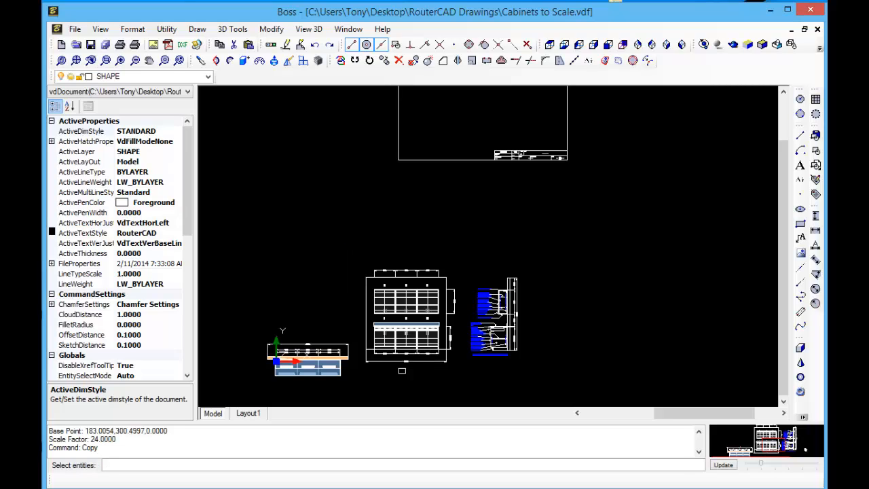
pyautogui.click(345, 254)
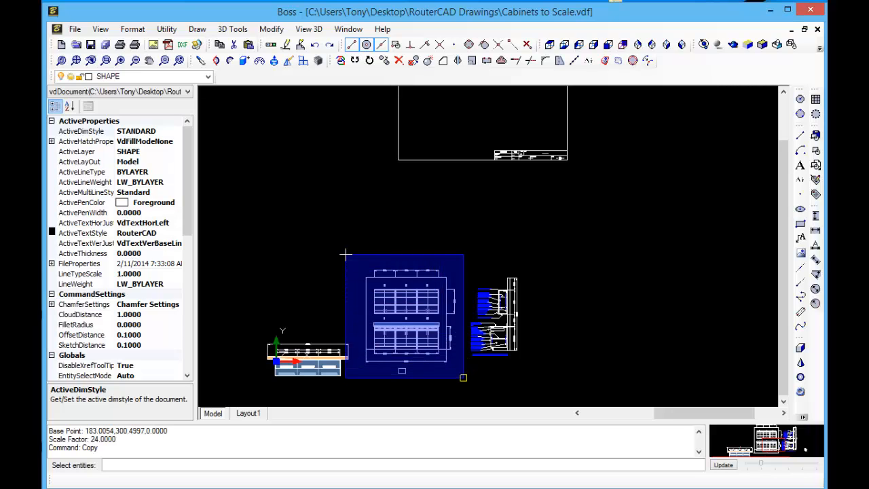
pyautogui.click(462, 377)
pyautogui.press('Return')
pyautogui.click(416, 348)
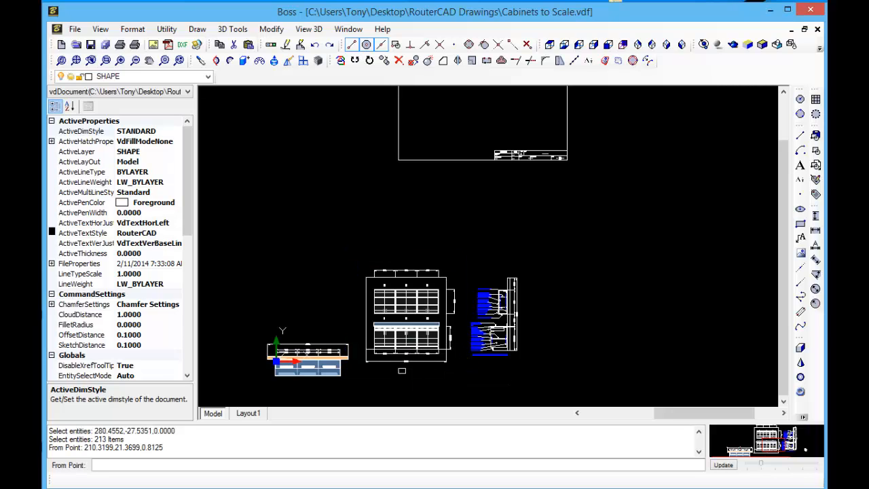
pyautogui.scroll(1, 416, 349)
pyautogui.scroll(-3, 416, 348)
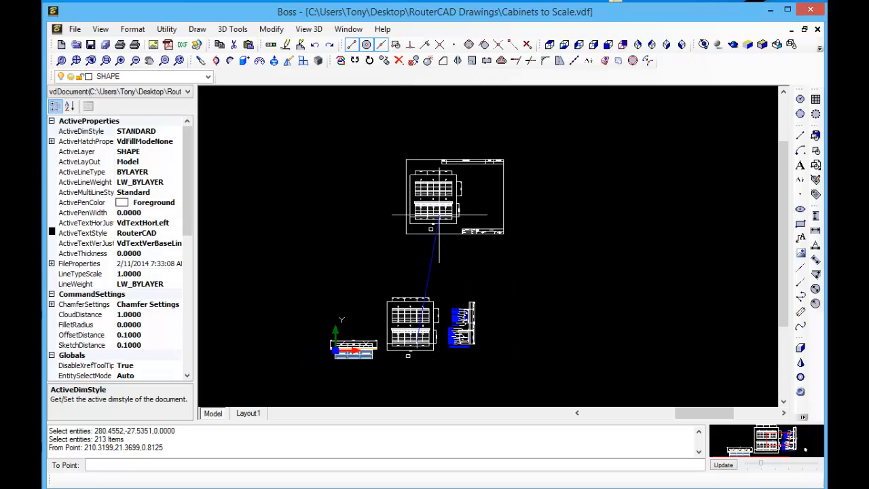
pyautogui.click(439, 215)
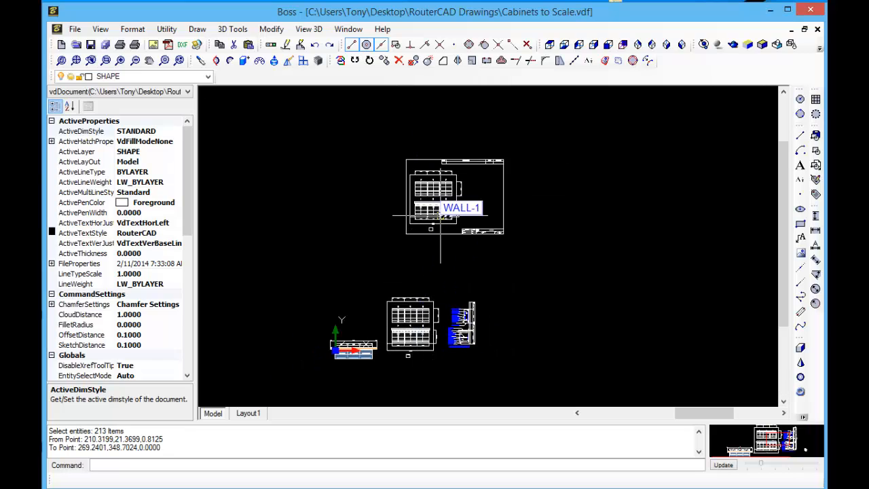
# Erase the extra small title block sheet below the 120" dimension of the elevations copied onto the enlarged sheet
pyautogui.scroll(-1, 433, 221)
pyautogui.scroll(6, 432, 222)
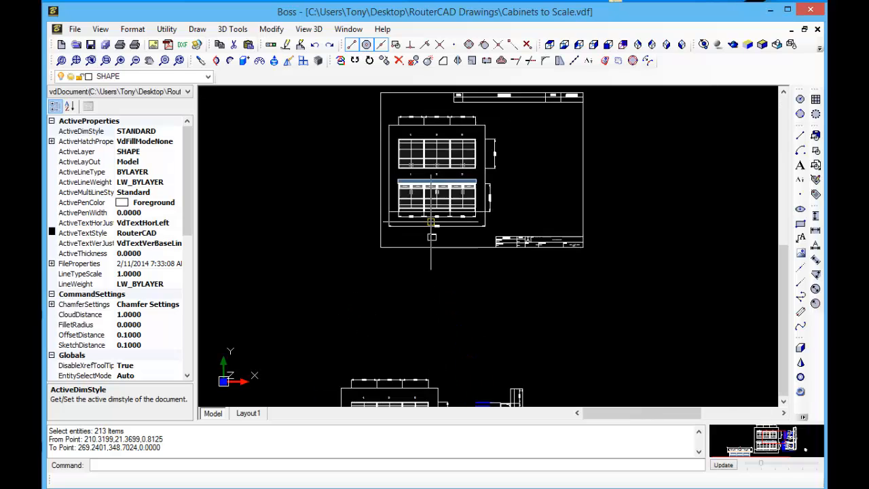
pyautogui.scroll(2, 432, 221)
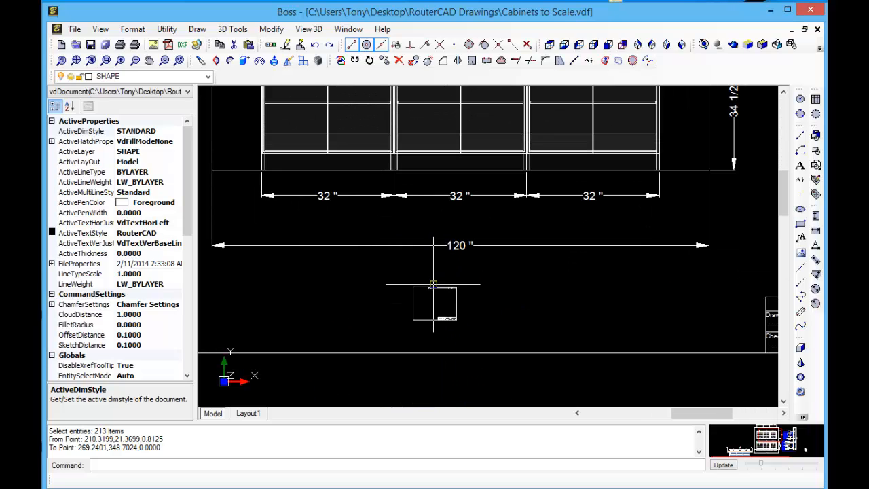
pyautogui.click(398, 273)
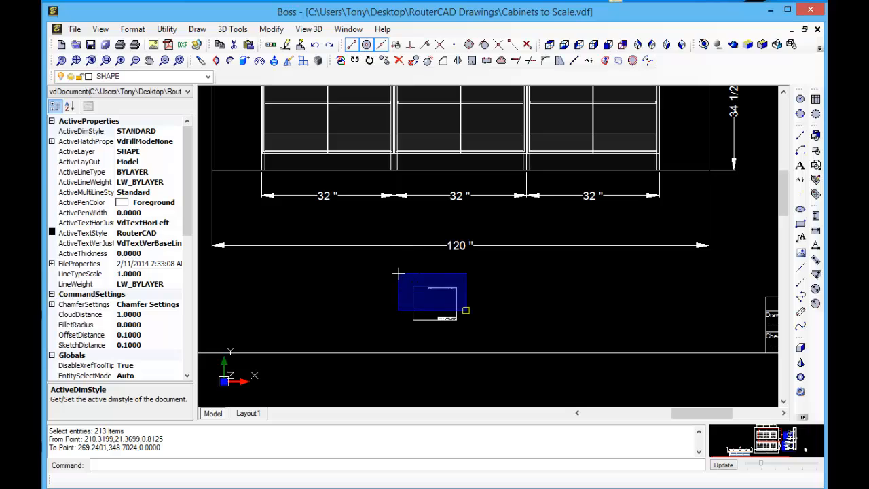
pyautogui.click(477, 329)
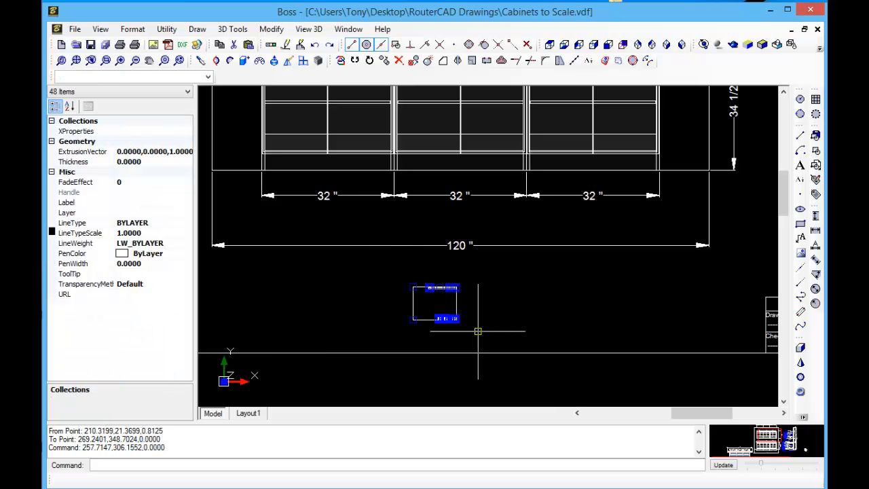
pyautogui.press('Delete')
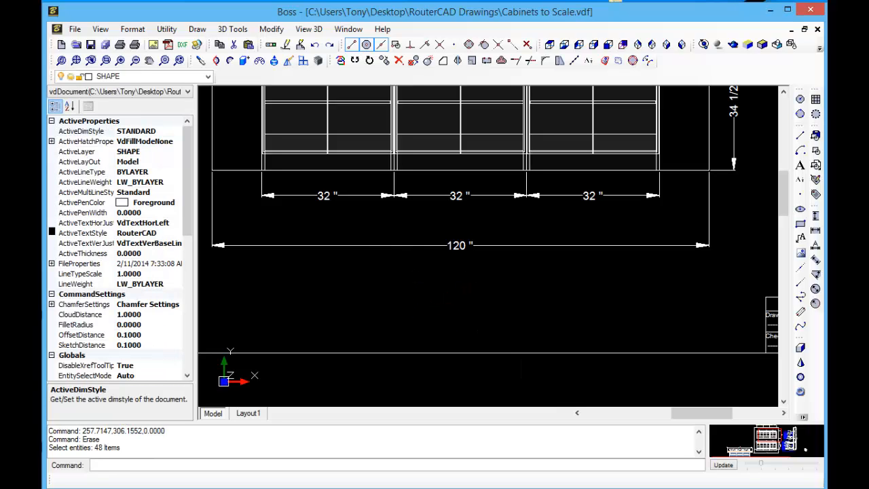
# Examine how the copied elevations fit on the enlarged sheet and the free space beside them
pyautogui.scroll(1, 480, 331)
pyautogui.scroll(-8, 481, 332)
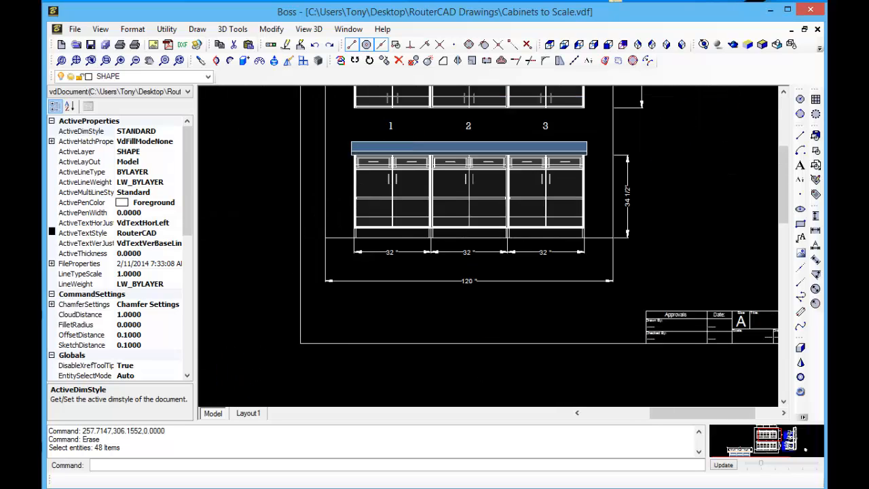
pyautogui.moveTo(575, 267); pyautogui.dragTo(478, 266, button='middle')
pyautogui.scroll(1, 495, 252)
pyautogui.scroll(-2, 495, 252)
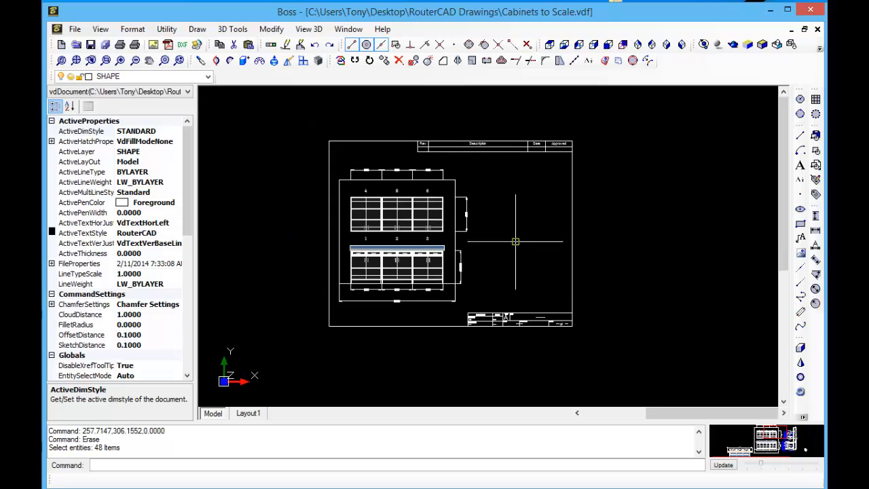
pyautogui.scroll(-1, 509, 271)
pyautogui.scroll(3, 509, 237)
pyautogui.scroll(-7, 508, 237)
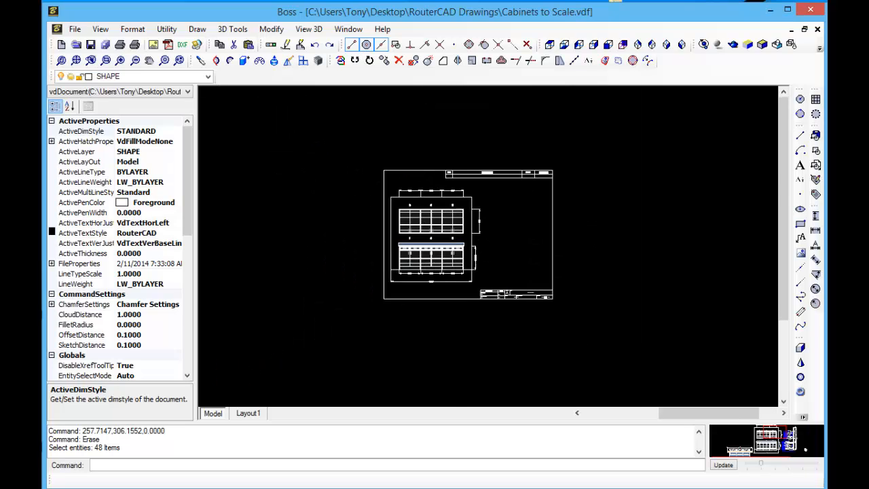
# Copy the original base and wall cabinet section details onto the right half of the enlarged sheet, above its title block
pyautogui.moveTo(498, 309)
pyautogui.mouseDown(button='middle')
pyautogui.moveTo(483, 278)
pyautogui.moveTo(453, 272)
pyautogui.mouseUp(button='middle')
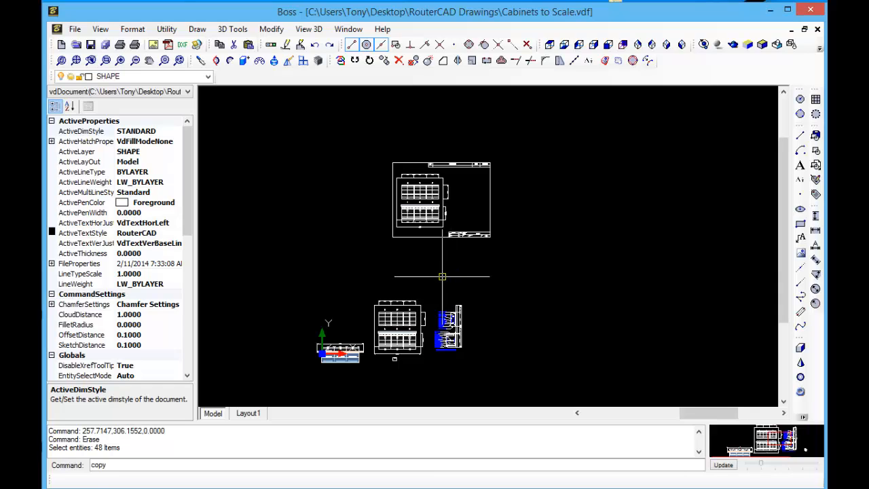
pyautogui.press('Return')
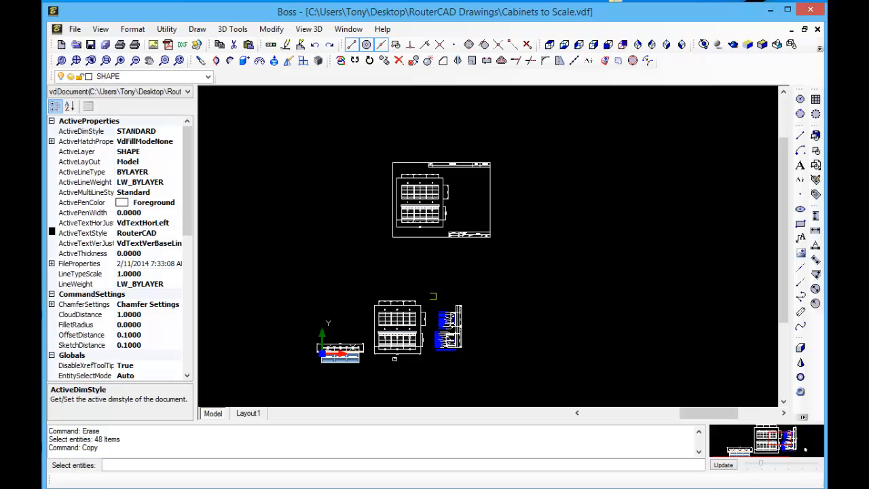
pyautogui.scroll(4, 432, 296)
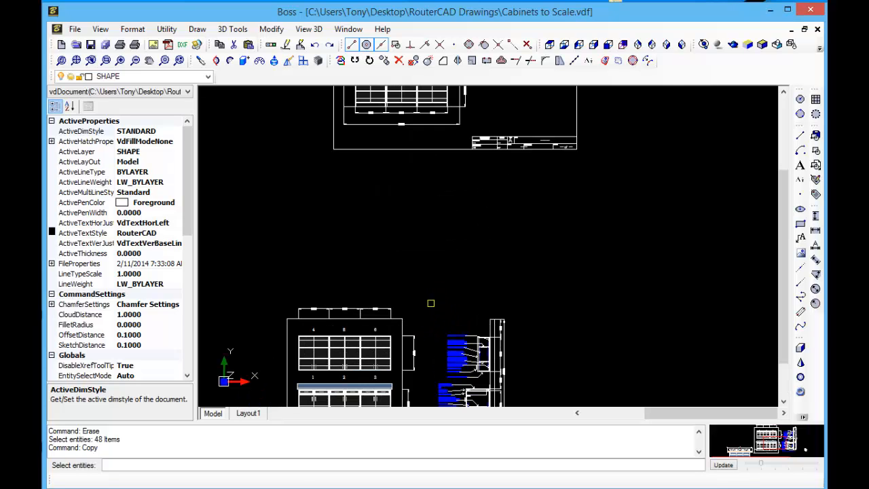
pyautogui.scroll(-4, 431, 300)
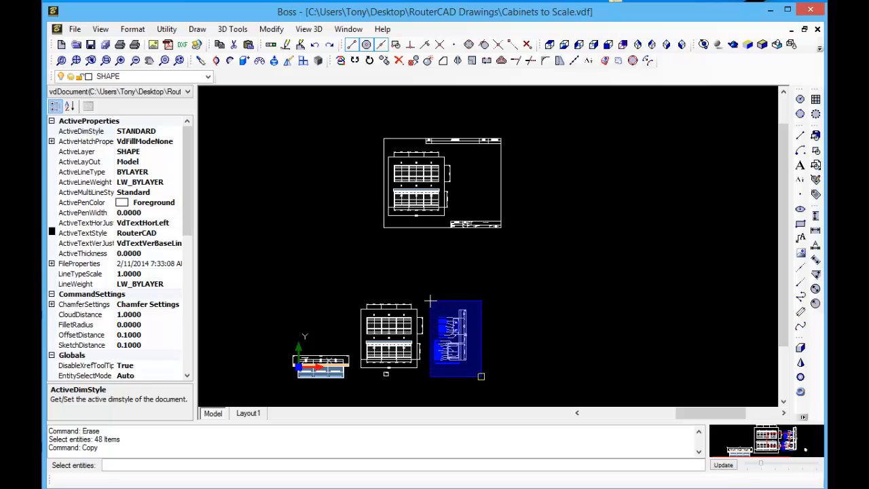
pyautogui.click(484, 377)
pyautogui.press('Return')
pyautogui.click(450, 356)
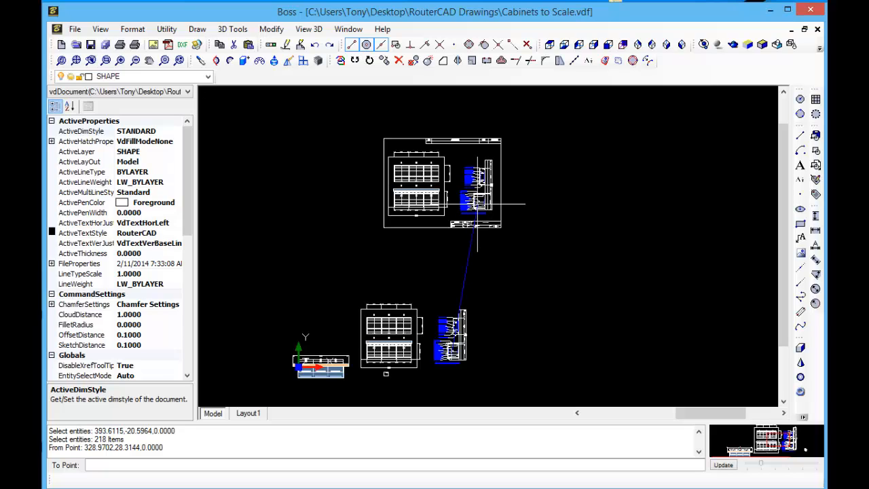
pyautogui.click(477, 202)
# Examine the section details placed on the enlarged sheet, including their material notes, and the sheet's overall layout
pyautogui.scroll(-1, 480, 198)
pyautogui.scroll(3, 479, 200)
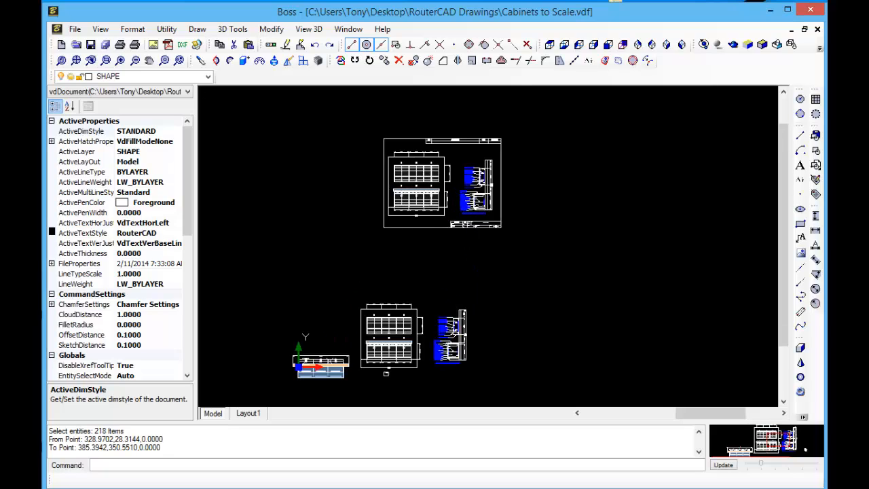
pyautogui.scroll(5, 474, 180)
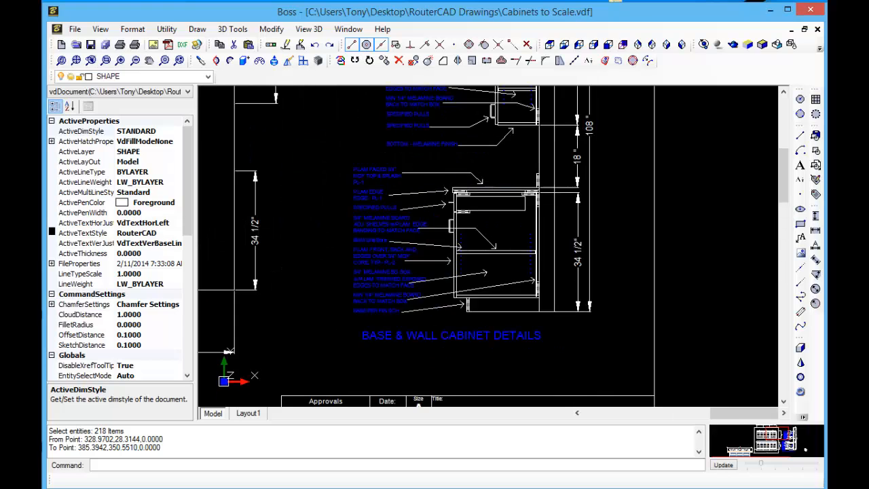
pyautogui.moveTo(439, 239); pyautogui.dragTo(533, 256, button='middle')
pyautogui.scroll(2, 535, 258)
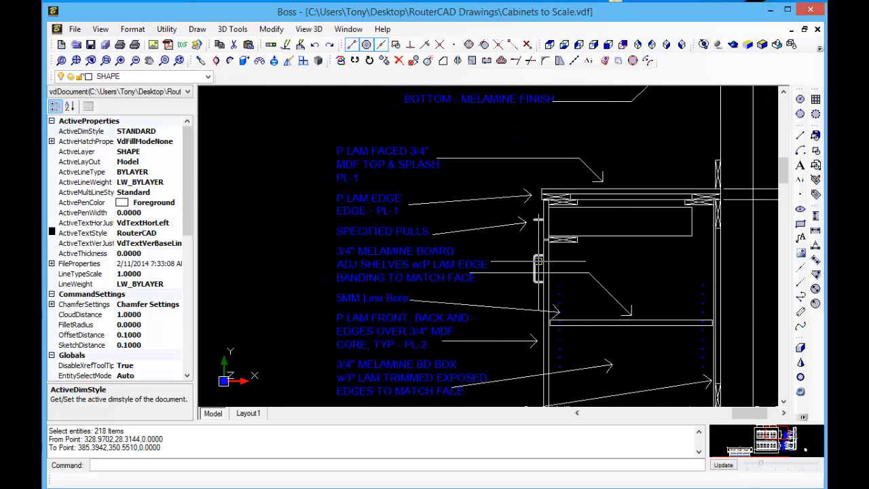
pyautogui.scroll(-8, 540, 262)
pyautogui.scroll(-3, 469, 245)
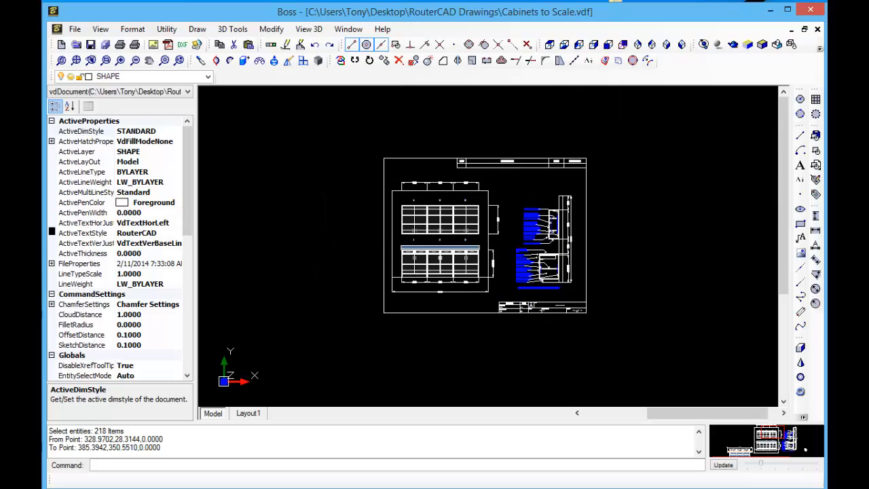
pyautogui.moveTo(469, 245); pyautogui.dragTo(471, 215, button='middle')
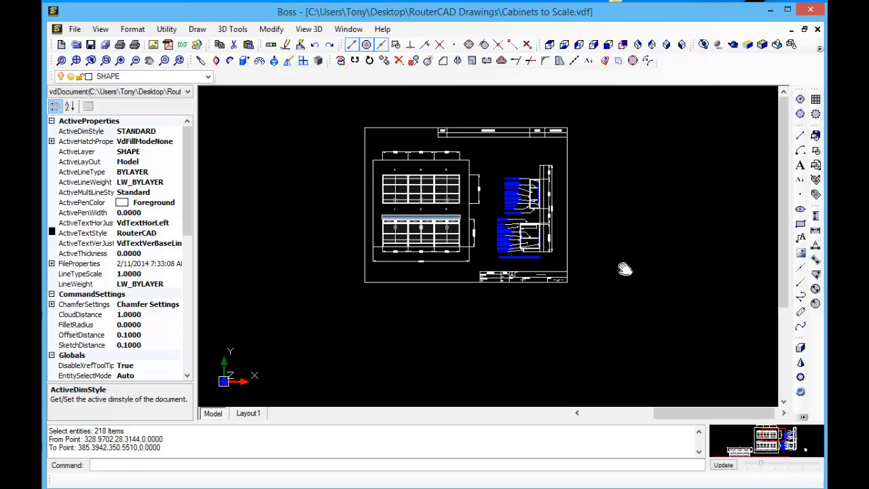
pyautogui.scroll(2, 626, 251)
pyautogui.scroll(-4, 625, 239)
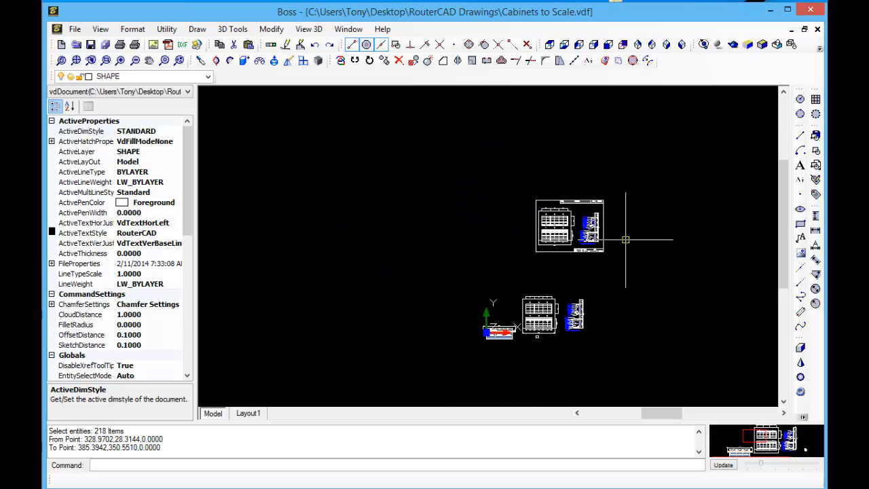
# Copy the small title block sheet below the original elevations by its lower-left corner to the empty area right of the enlarged sheet
pyautogui.scroll(5, 535, 342)
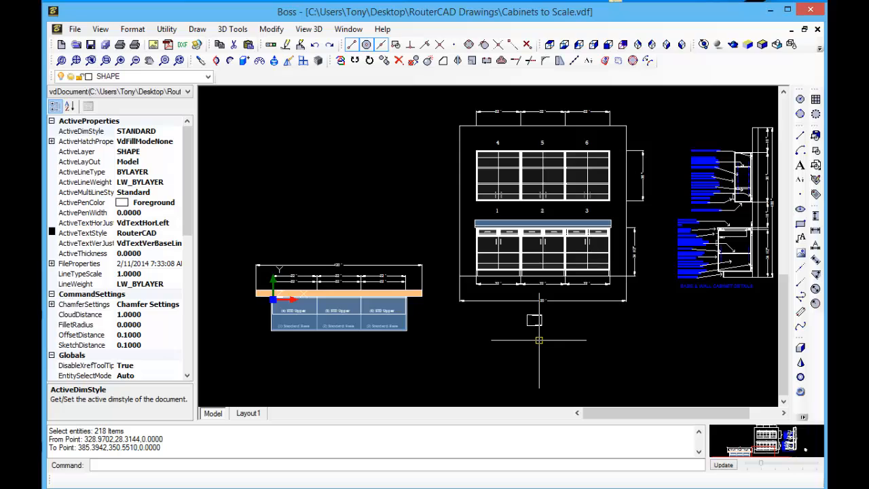
pyautogui.press('Return')
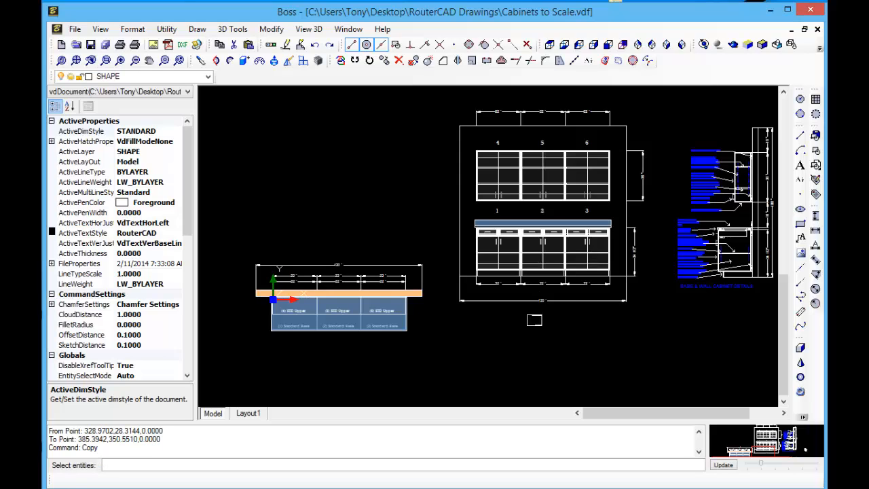
pyautogui.click(520, 308)
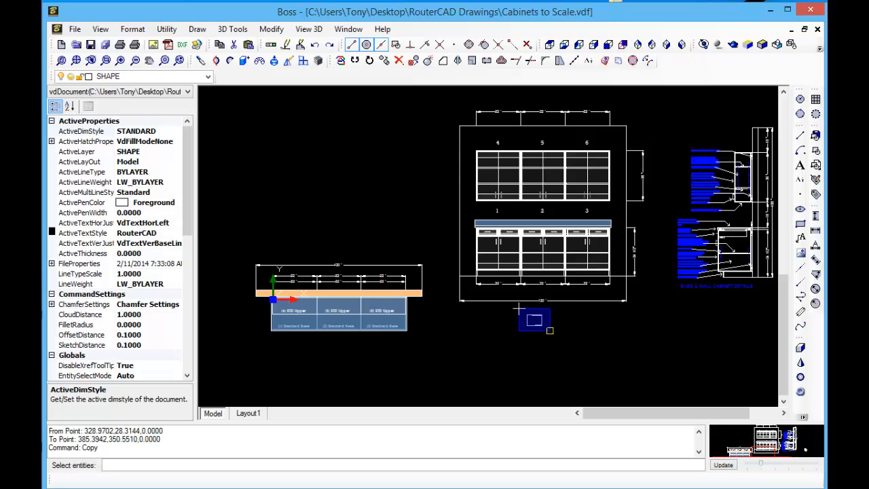
pyautogui.click(563, 341)
pyautogui.rightClick(563, 341)
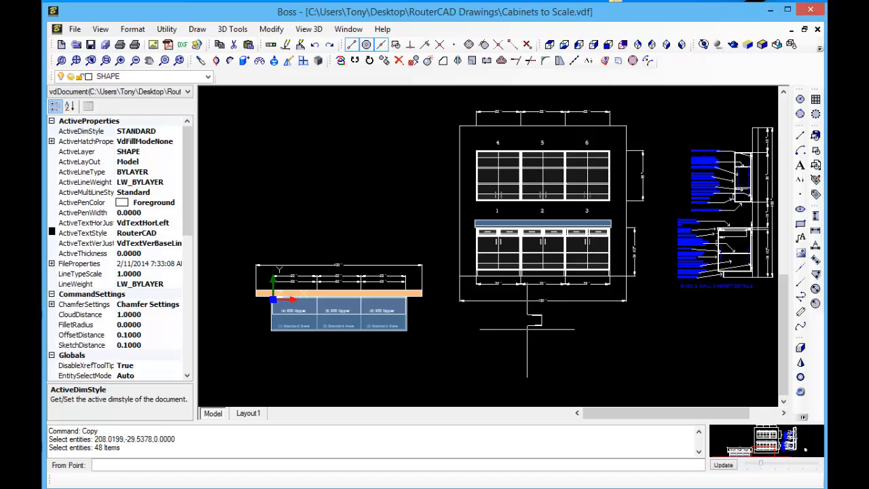
pyautogui.scroll(8, 526, 326)
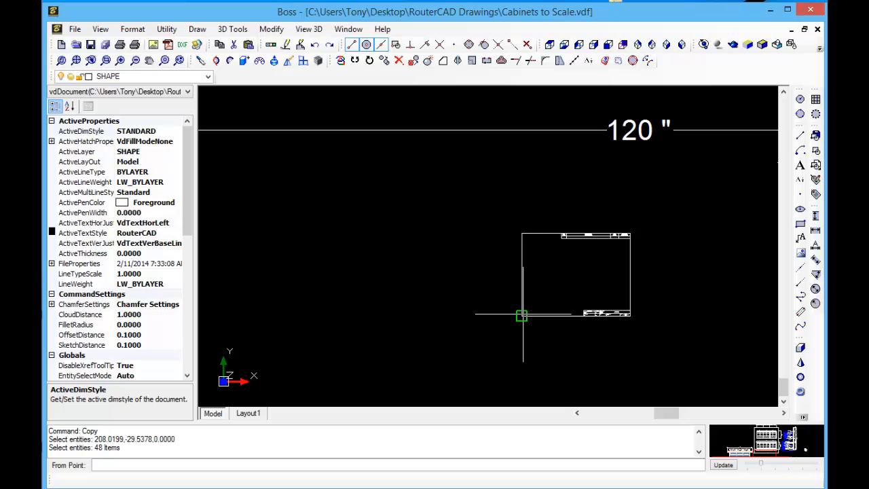
pyautogui.click(521, 315)
pyautogui.scroll(-4, 523, 326)
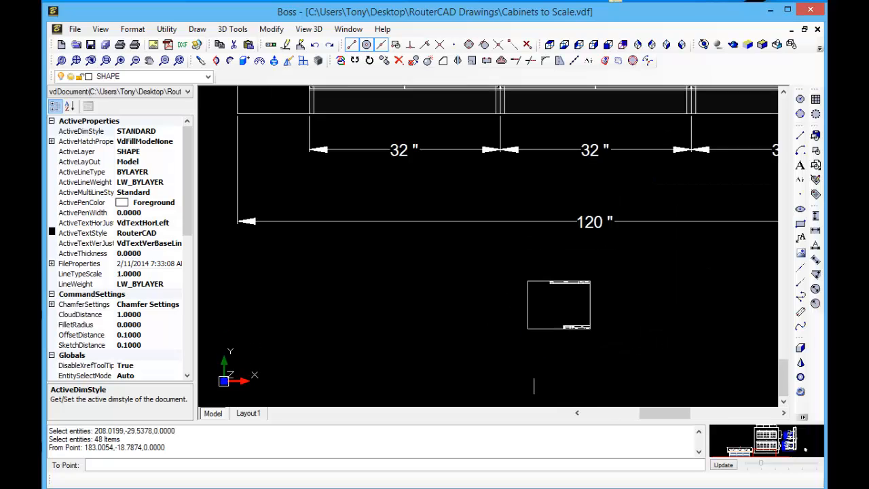
pyautogui.scroll(-8, 534, 386)
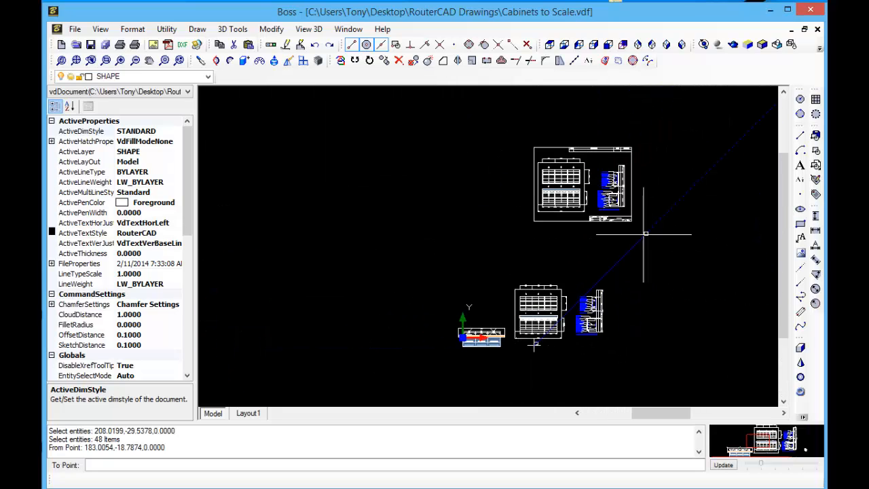
pyautogui.click(682, 215)
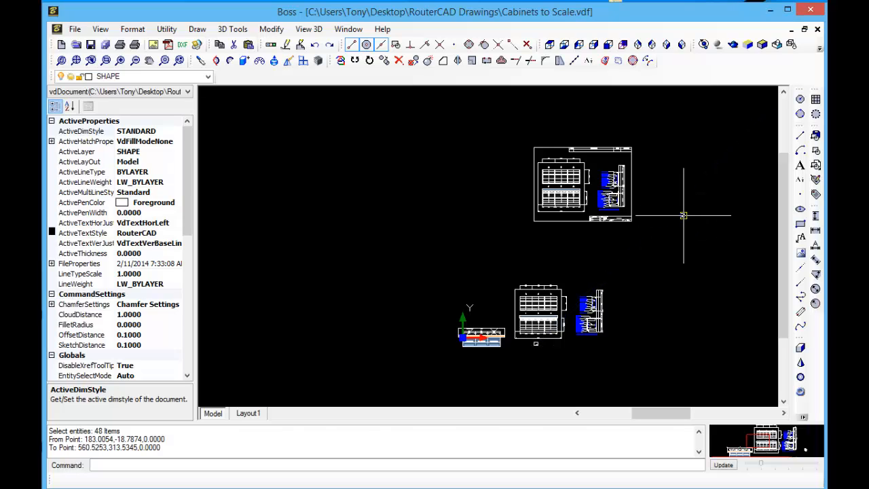
# Scale the newly copied title block sheet by a factor of 48 about its lower-left corner
pyautogui.moveTo(682, 215); pyautogui.dragTo(568, 236, button='middle')
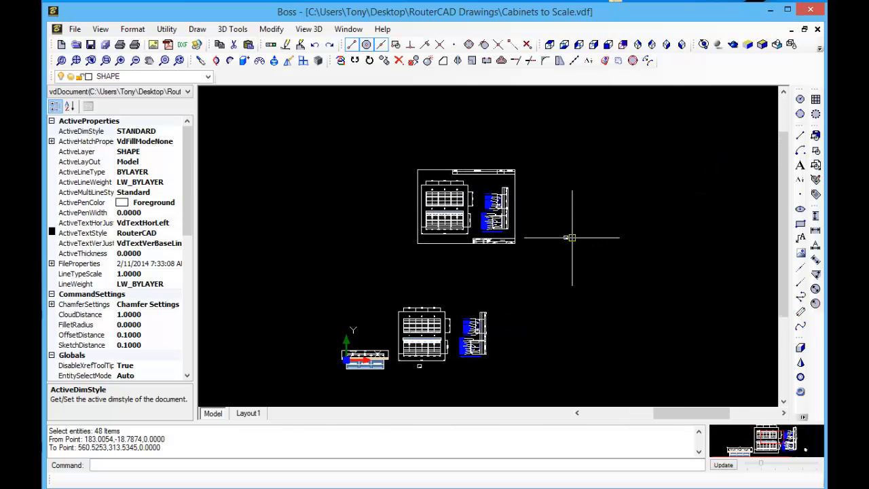
pyautogui.scroll(-2, 569, 236)
pyautogui.scroll(7, 572, 236)
pyautogui.scroll(5, 574, 237)
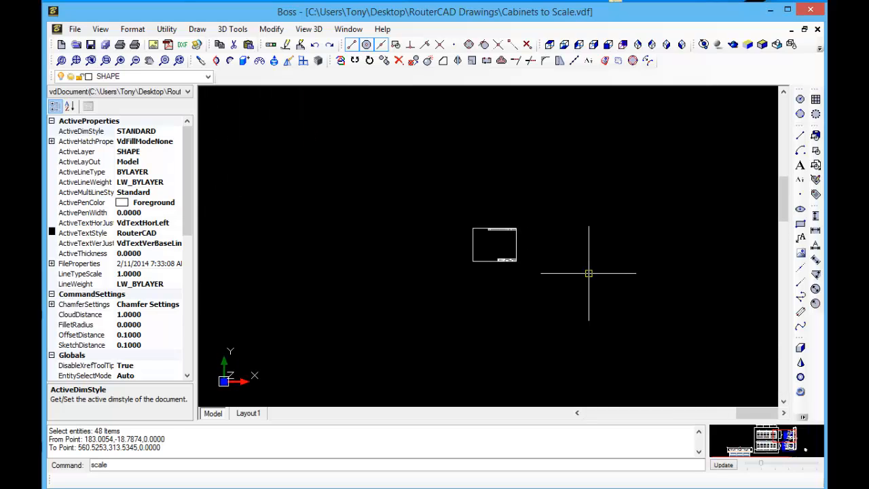
pyautogui.write('scale')
pyautogui.press('Return')
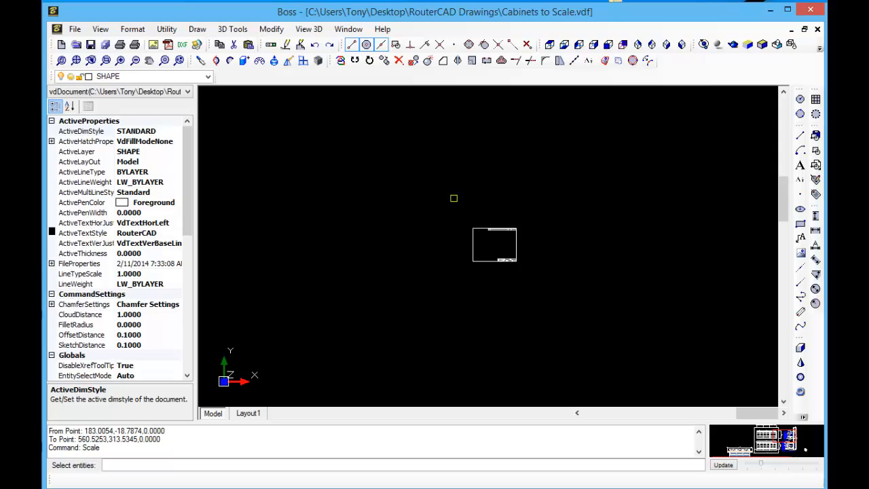
pyautogui.click(453, 197)
pyautogui.click(543, 281)
pyautogui.press('Return')
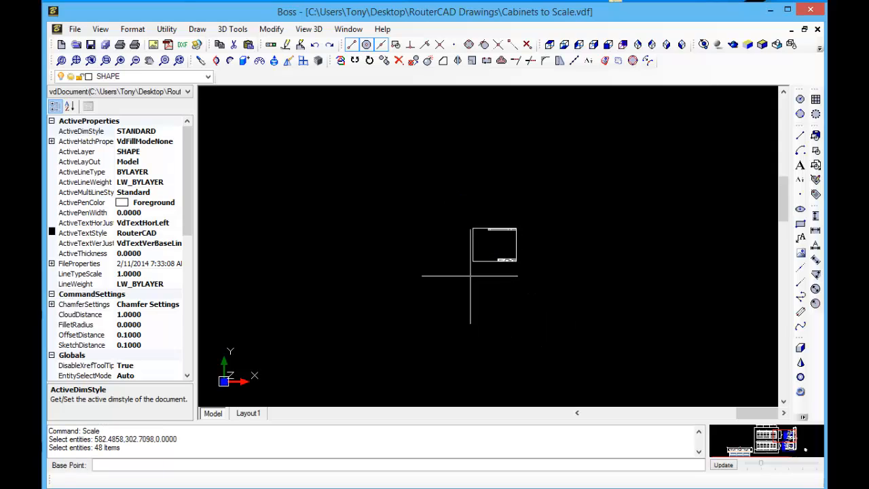
pyautogui.scroll(2, 473, 261)
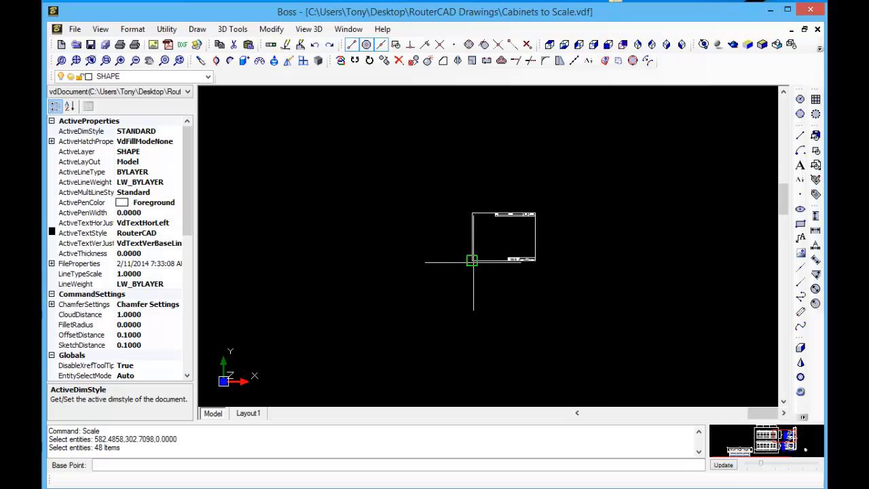
pyautogui.scroll(3, 473, 260)
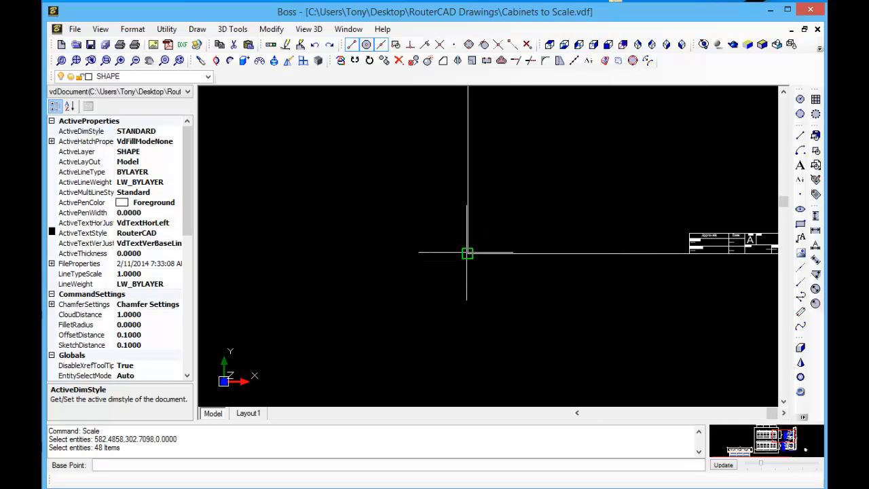
pyautogui.click(466, 253)
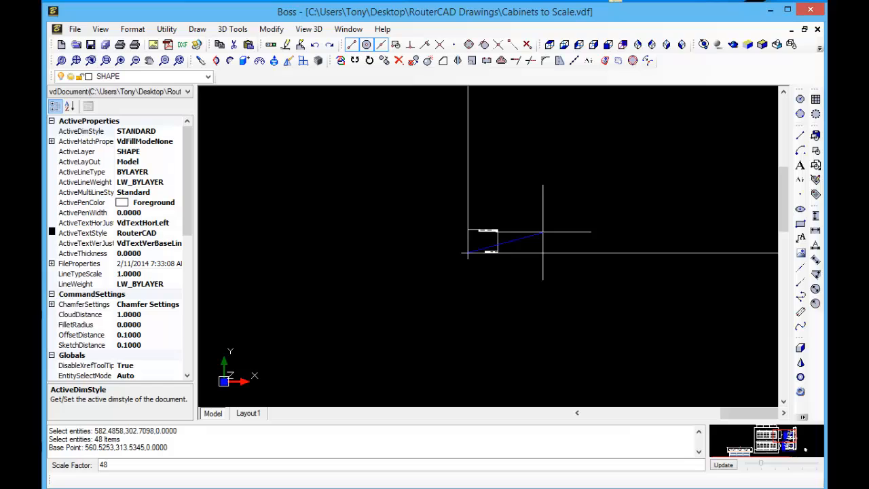
pyautogui.press('Return')
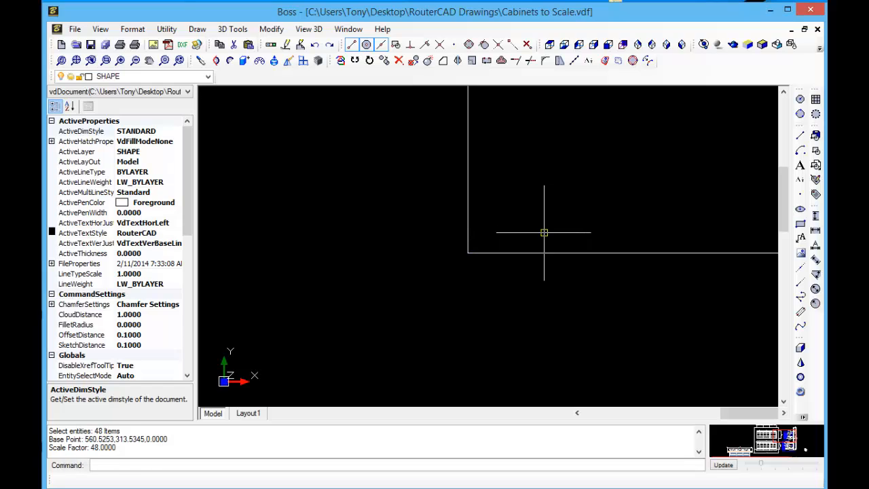
# Copy the original plan view, elevations and section details together onto the sheet scaled by 48, above its title block
pyautogui.moveTo(543, 231); pyautogui.dragTo(481, 282, button='middle')
pyautogui.scroll(6, 481, 282)
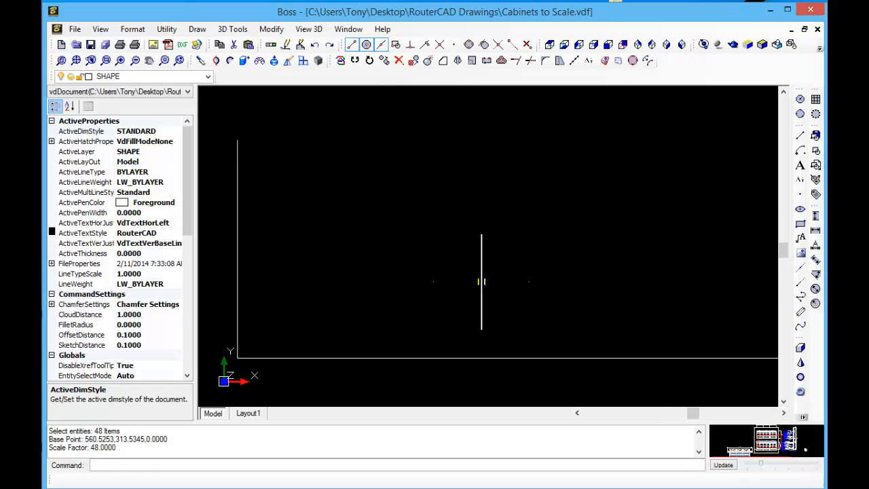
pyautogui.scroll(-15, 481, 281)
pyautogui.scroll(-1, 479, 280)
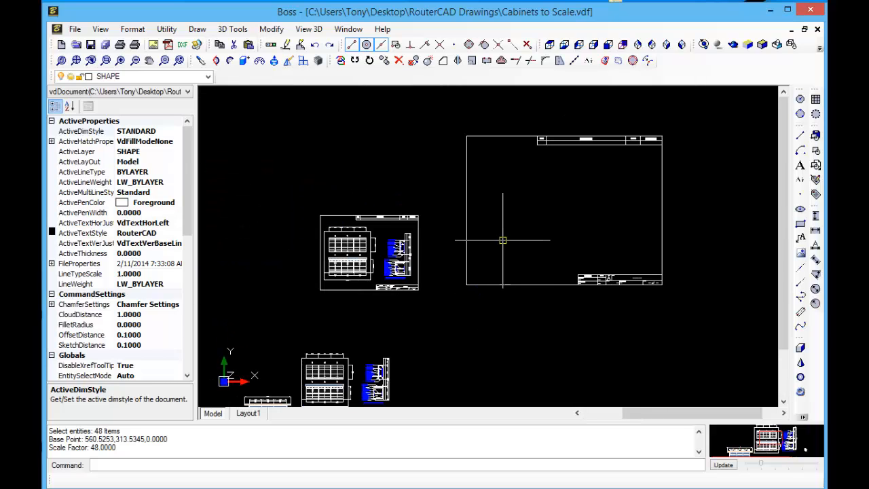
pyautogui.moveTo(503, 234); pyautogui.dragTo(574, 195, button='middle')
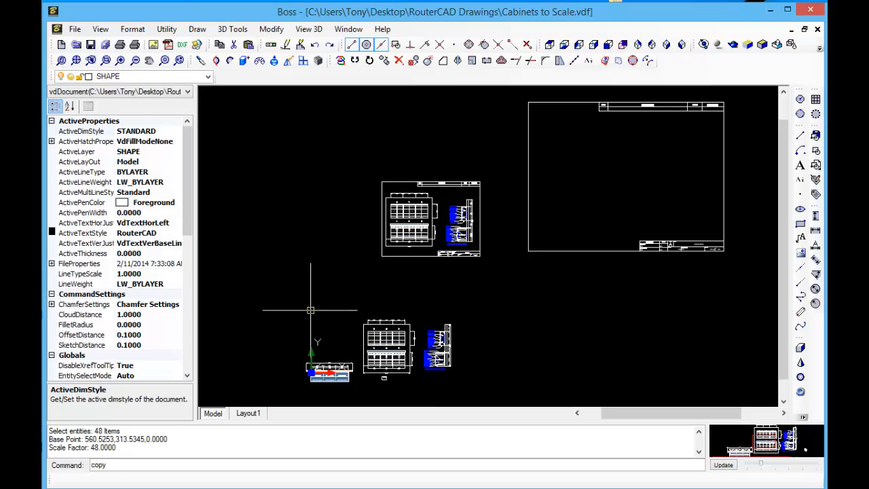
pyautogui.press('Return')
pyautogui.moveTo(278, 289); pyautogui.dragTo(496, 396)
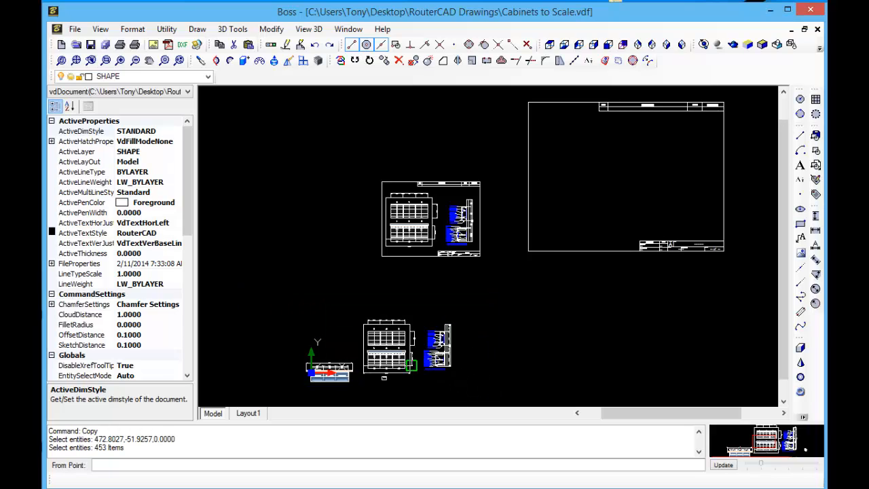
pyautogui.click(411, 367)
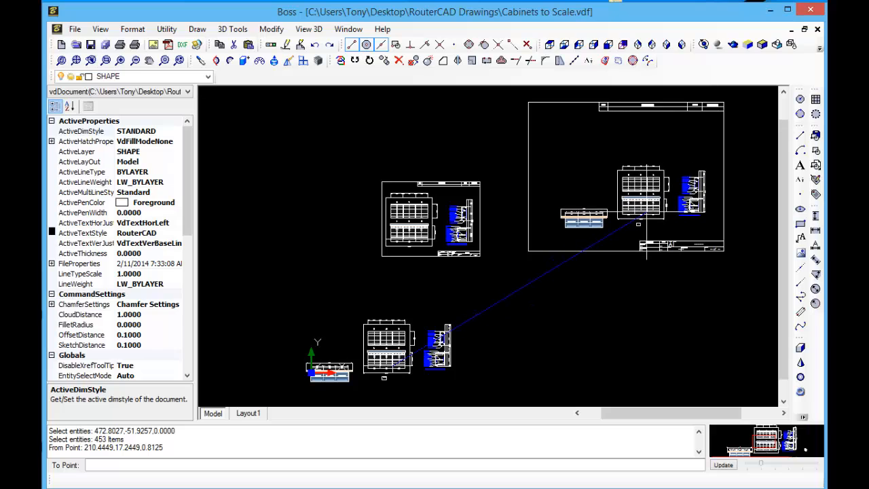
pyautogui.click(639, 226)
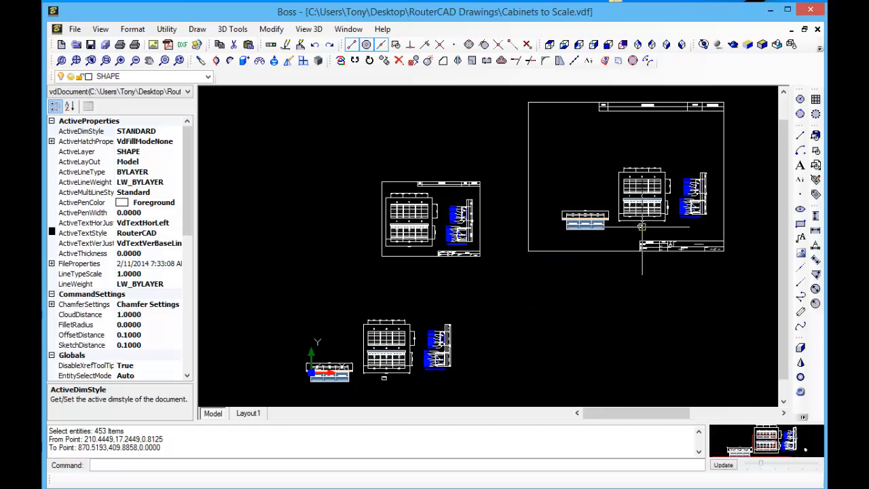
# Erase the extra small title block sheet below the elevations copied onto the larger sheet
pyautogui.scroll(-1, 641, 227)
pyautogui.scroll(8, 641, 226)
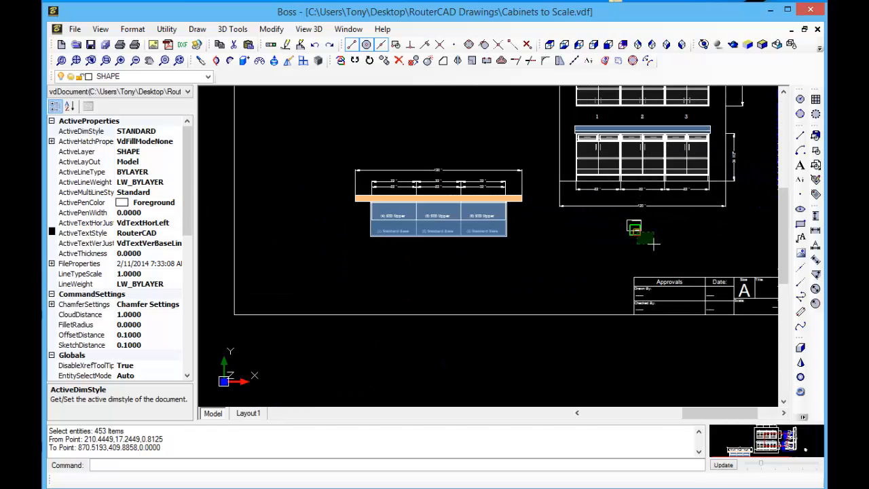
pyautogui.moveTo(653, 243); pyautogui.dragTo(619, 214)
pyautogui.press('Delete')
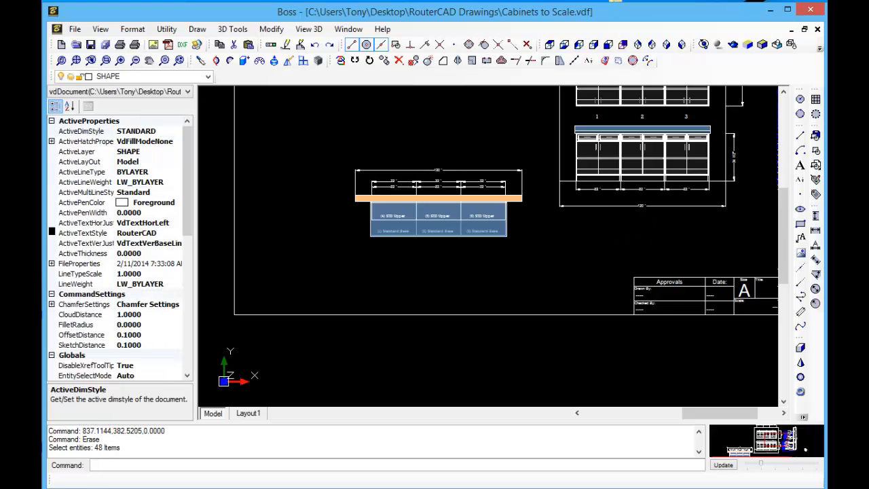
pyautogui.scroll(-6, 613, 225)
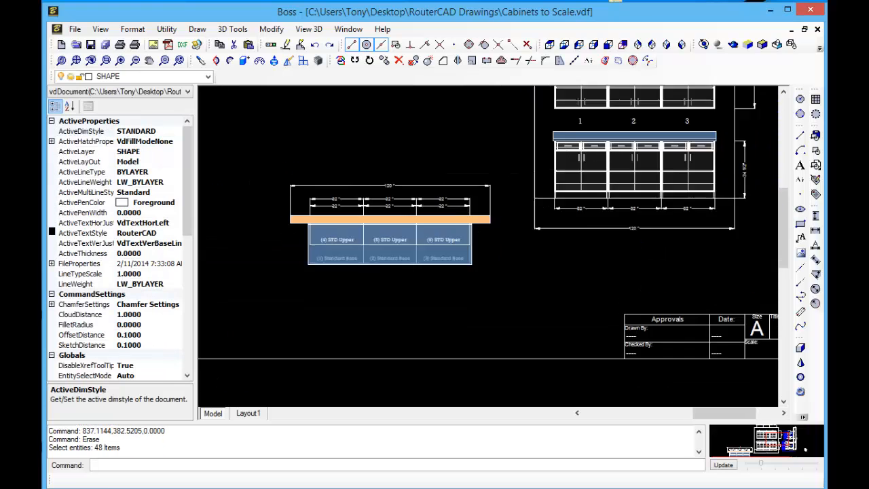
pyautogui.scroll(-1, 613, 225)
pyautogui.moveTo(559, 169); pyautogui.dragTo(548, 219, button='middle')
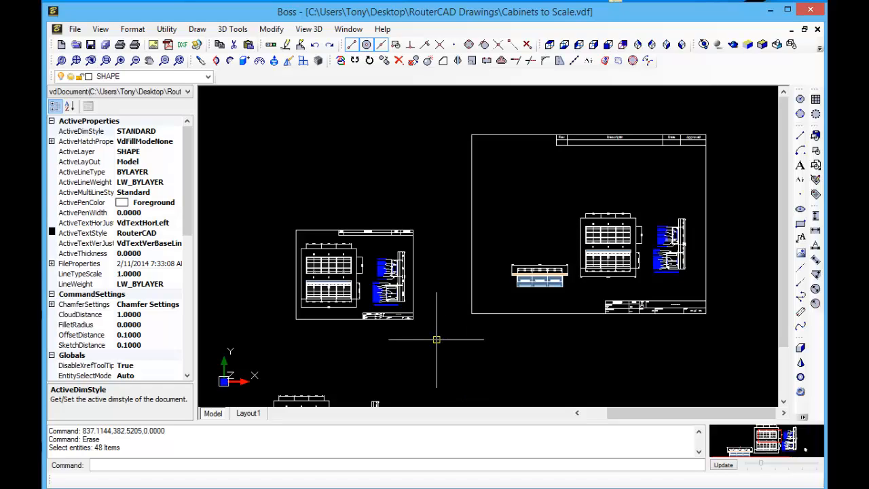
pyautogui.moveTo(442, 333); pyautogui.dragTo(444, 317, button='middle')
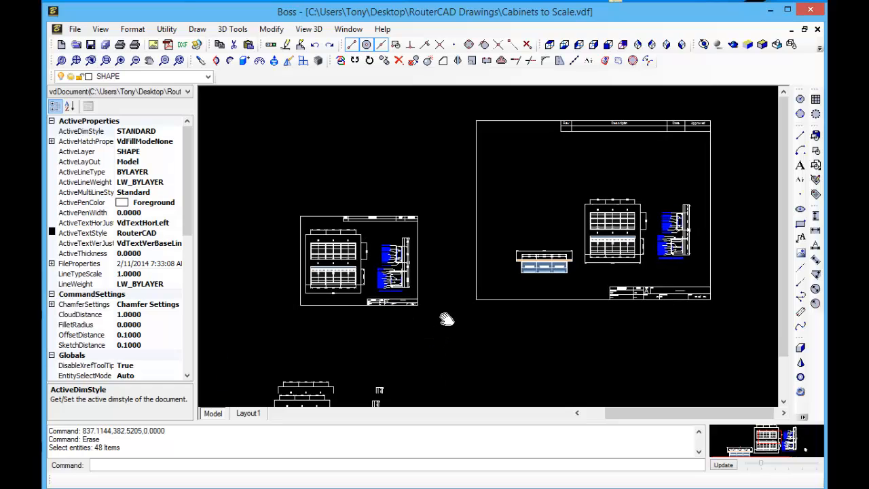